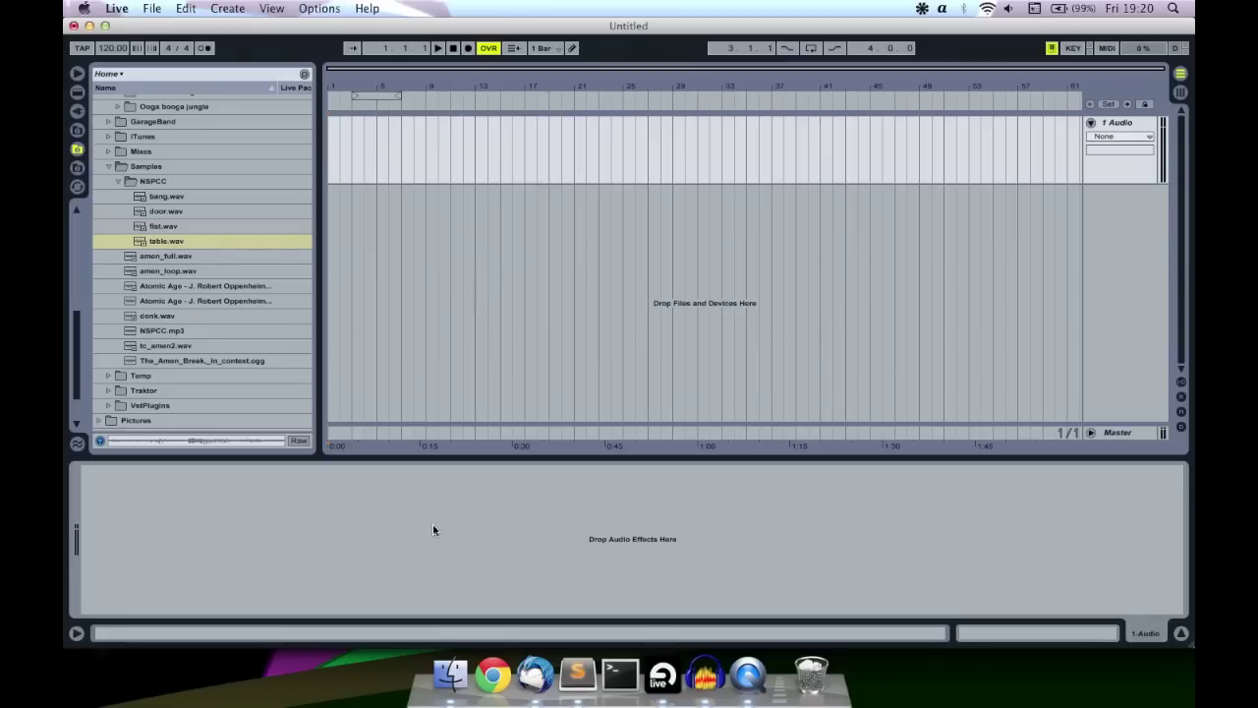
# - Preview amen_loop.wav and the table, bang, door and fist samples in the Samples folder
pyautogui.click(655, 187)
pyautogui.click(174, 273)
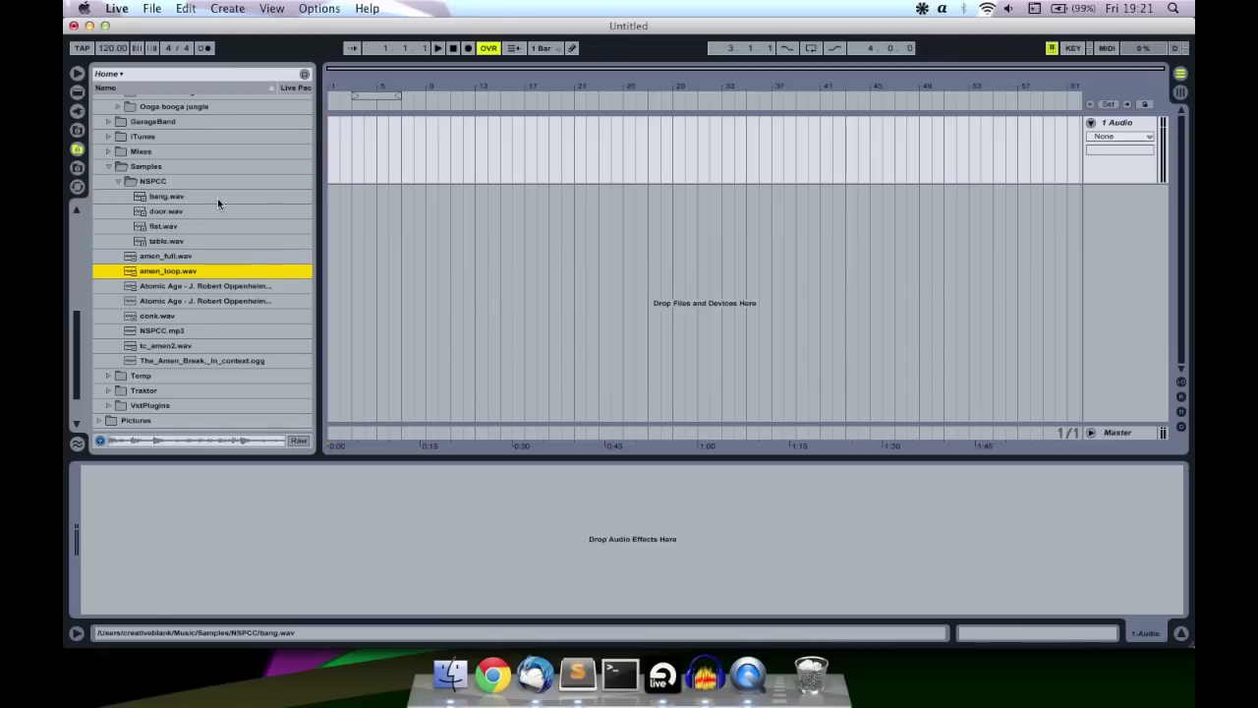
pyautogui.click(184, 240)
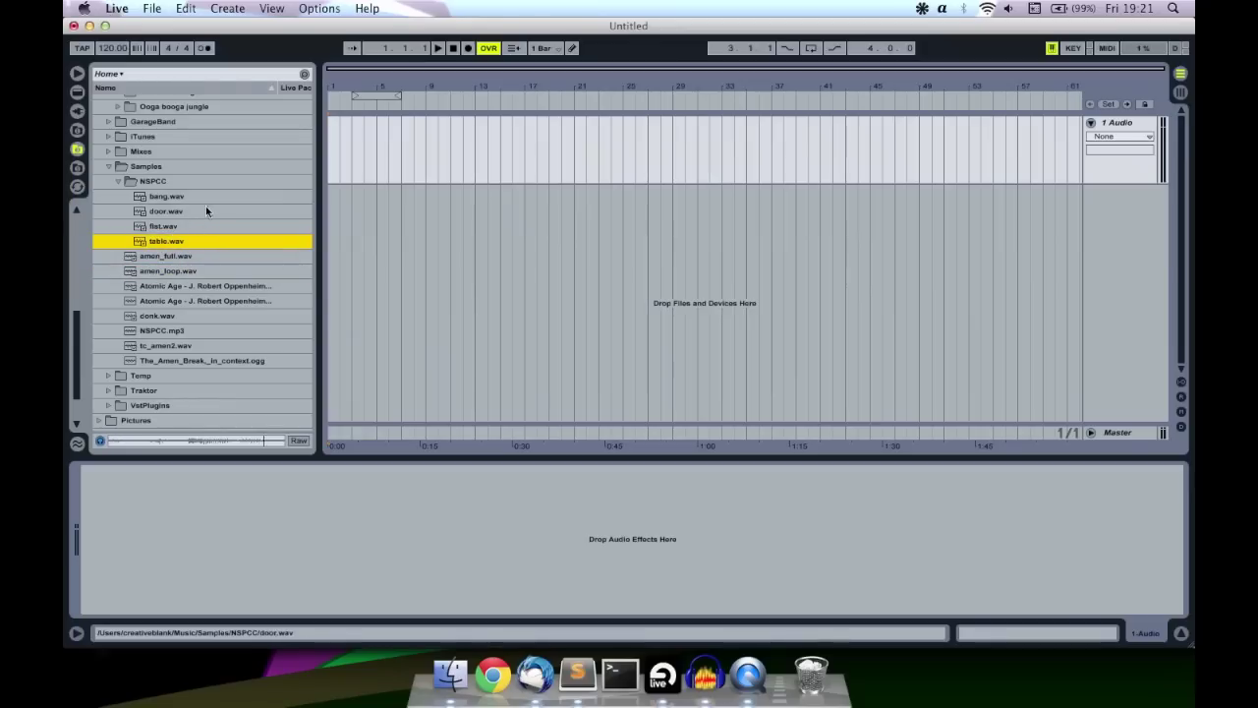
pyautogui.click(204, 201)
pyautogui.click(204, 211)
pyautogui.click(202, 227)
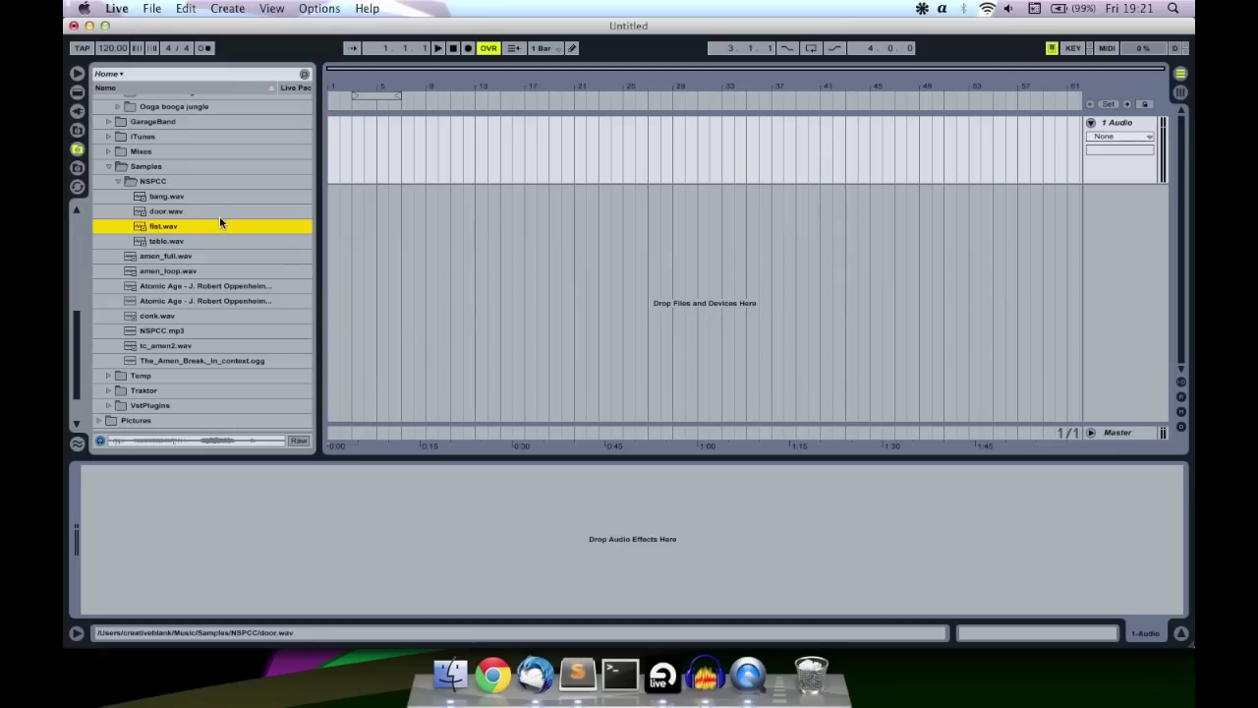
# - Add an empty Drum Rack on its own track, delete the audio track, and unfold the Drum Rack track
pyautogui.click(79, 92)
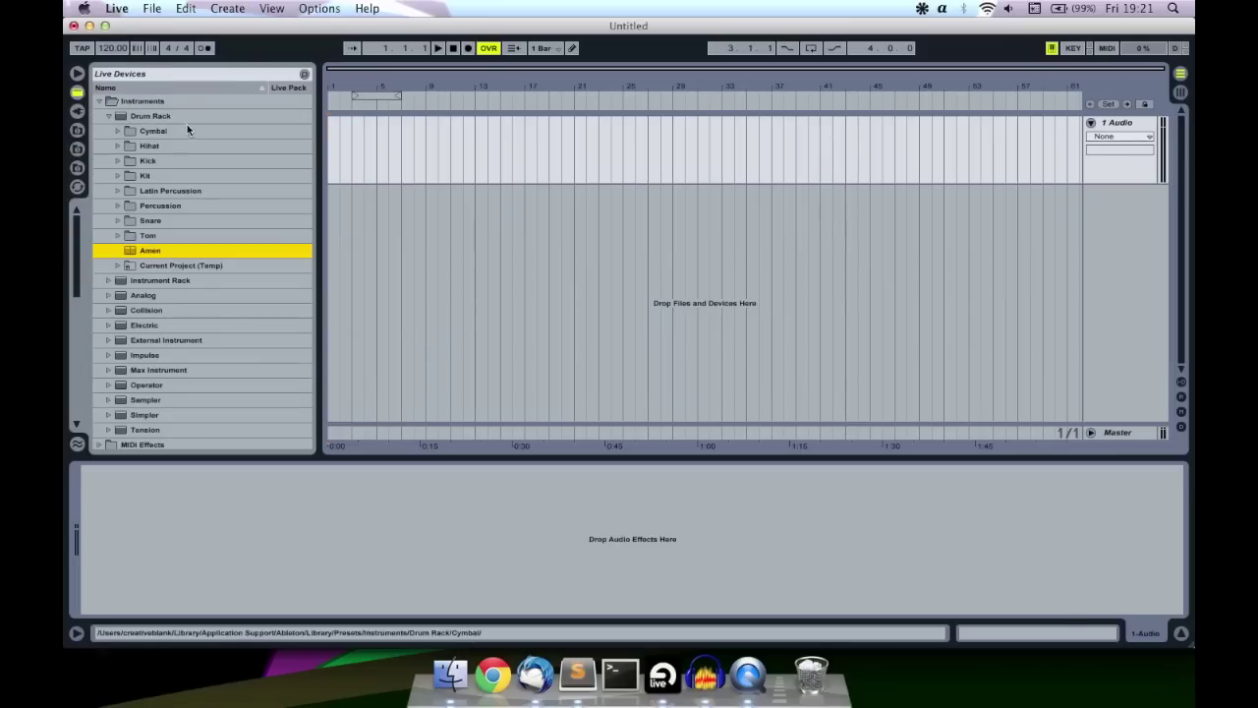
pyautogui.click(165, 114)
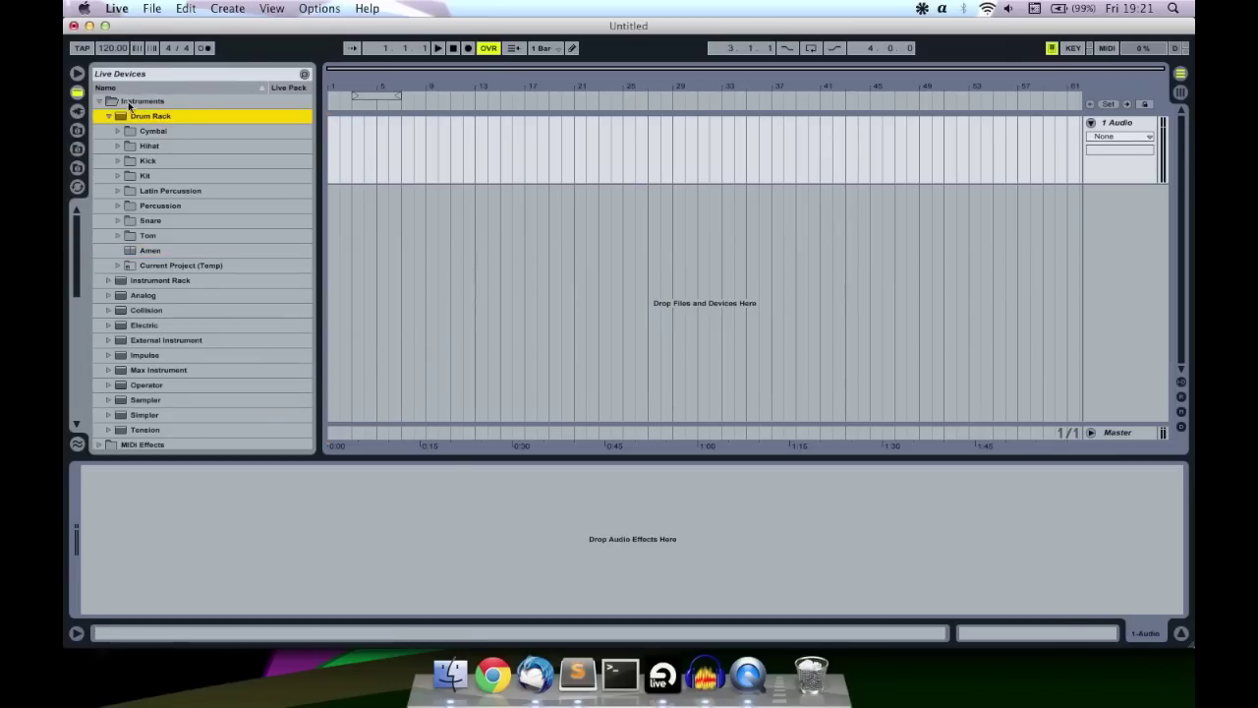
pyautogui.moveTo(161, 123); pyautogui.dragTo(459, 236)
pyautogui.click(1106, 130)
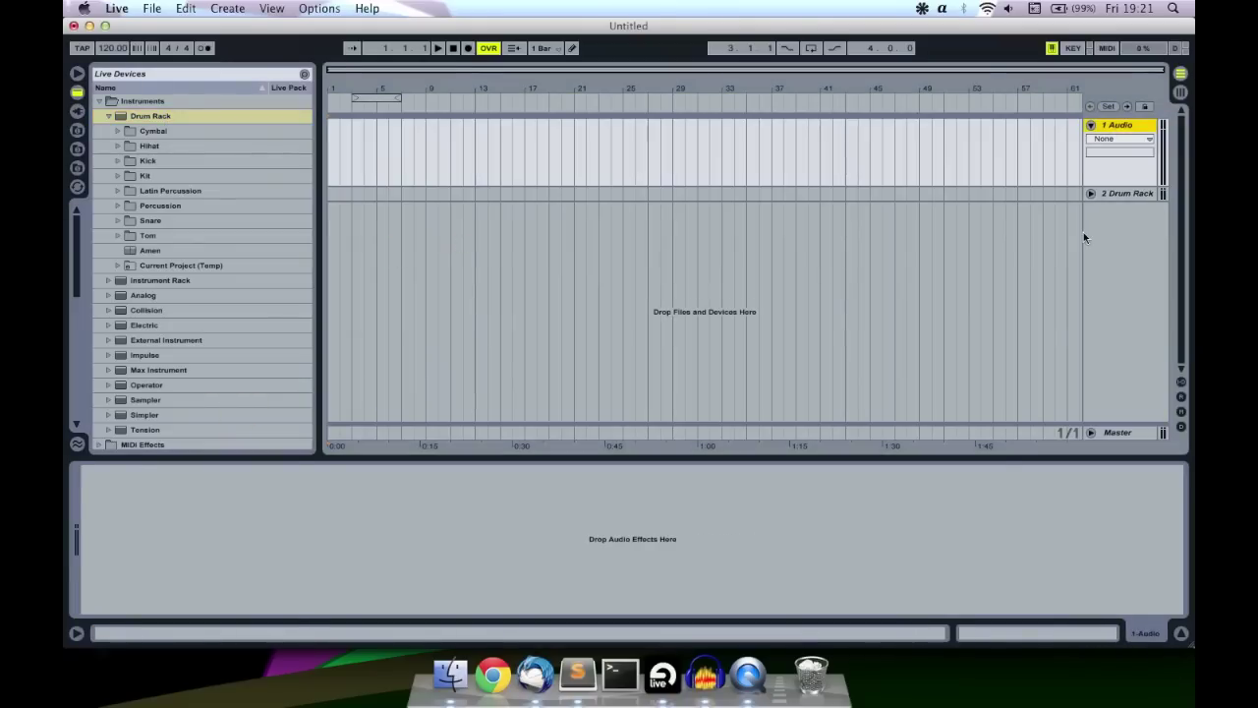
pyautogui.press('Delete')
pyautogui.click(1090, 121)
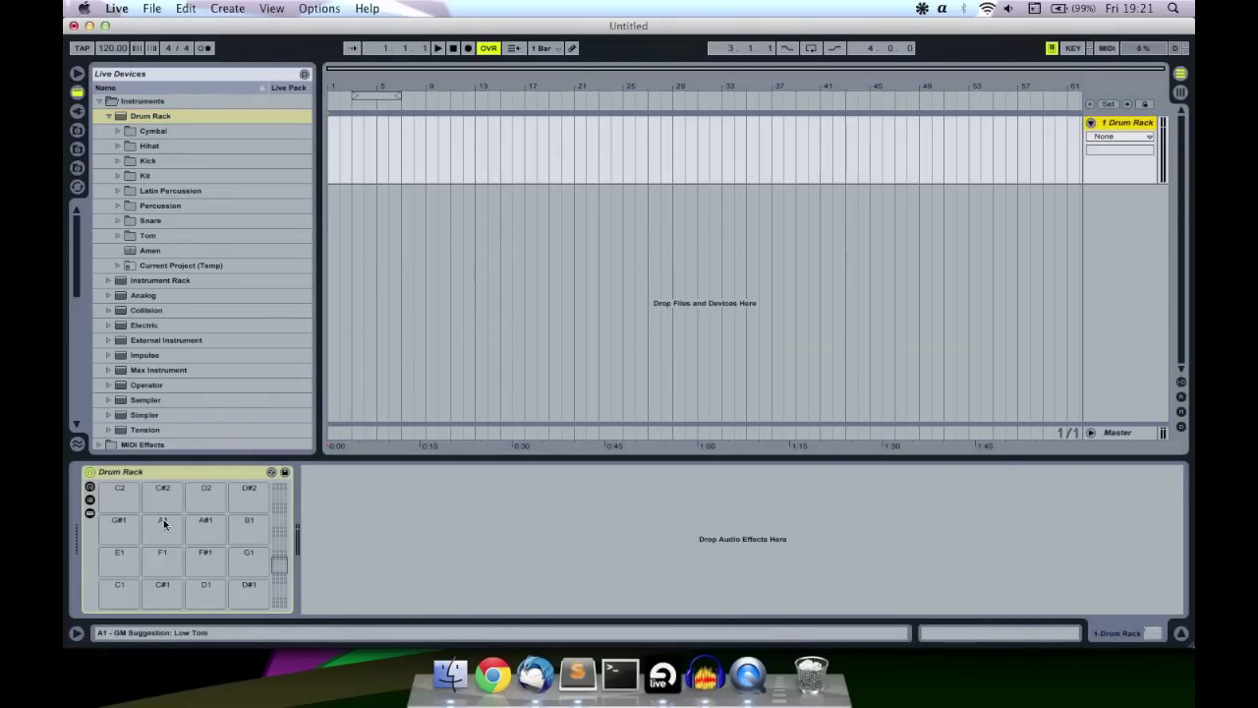
# - Load fist.wav onto pad C1, door.wav onto C#1 and table.wav onto D1 of the Drum Rack
pyautogui.click(140, 594)
pyautogui.click(163, 593)
pyautogui.click(205, 593)
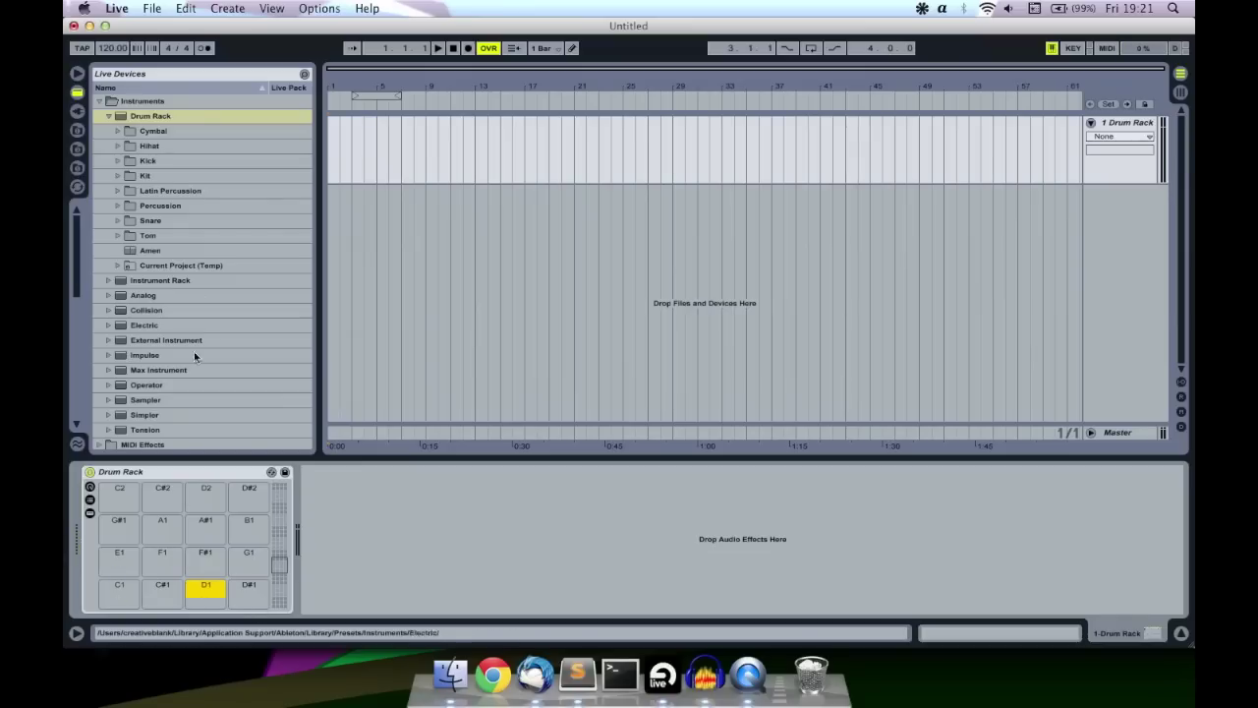
pyautogui.click(79, 150)
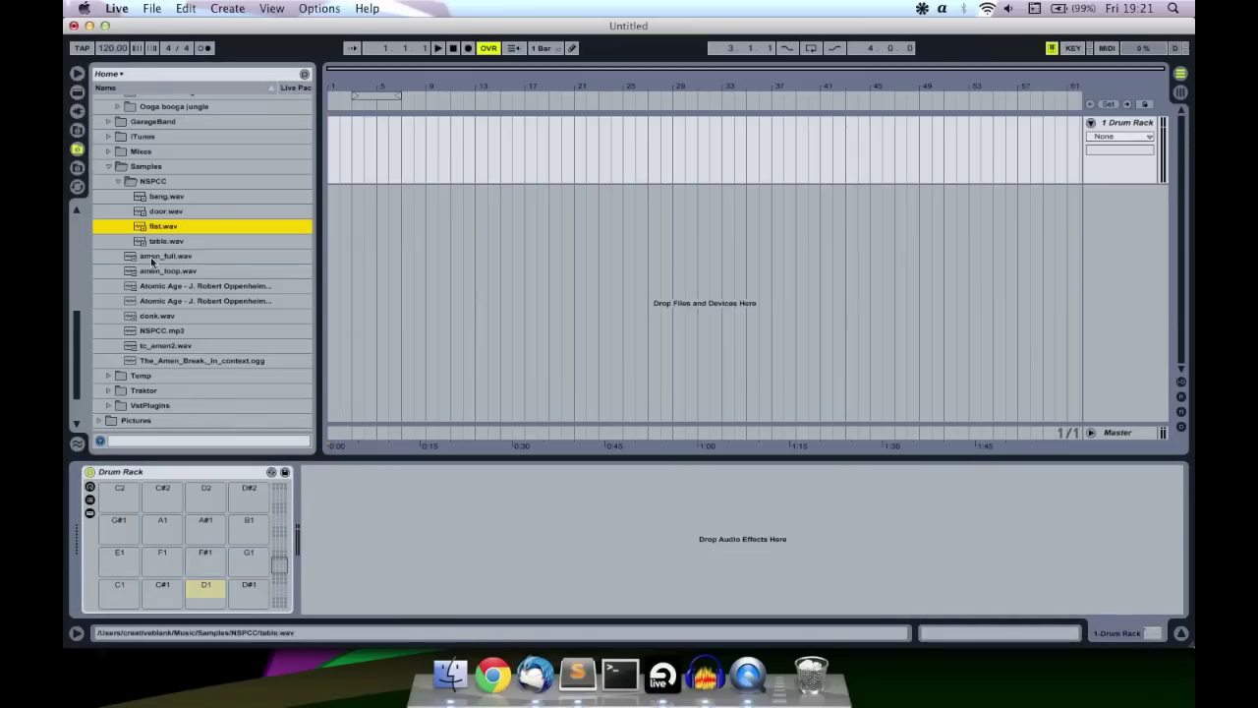
pyautogui.moveTo(158, 226); pyautogui.dragTo(133, 586)
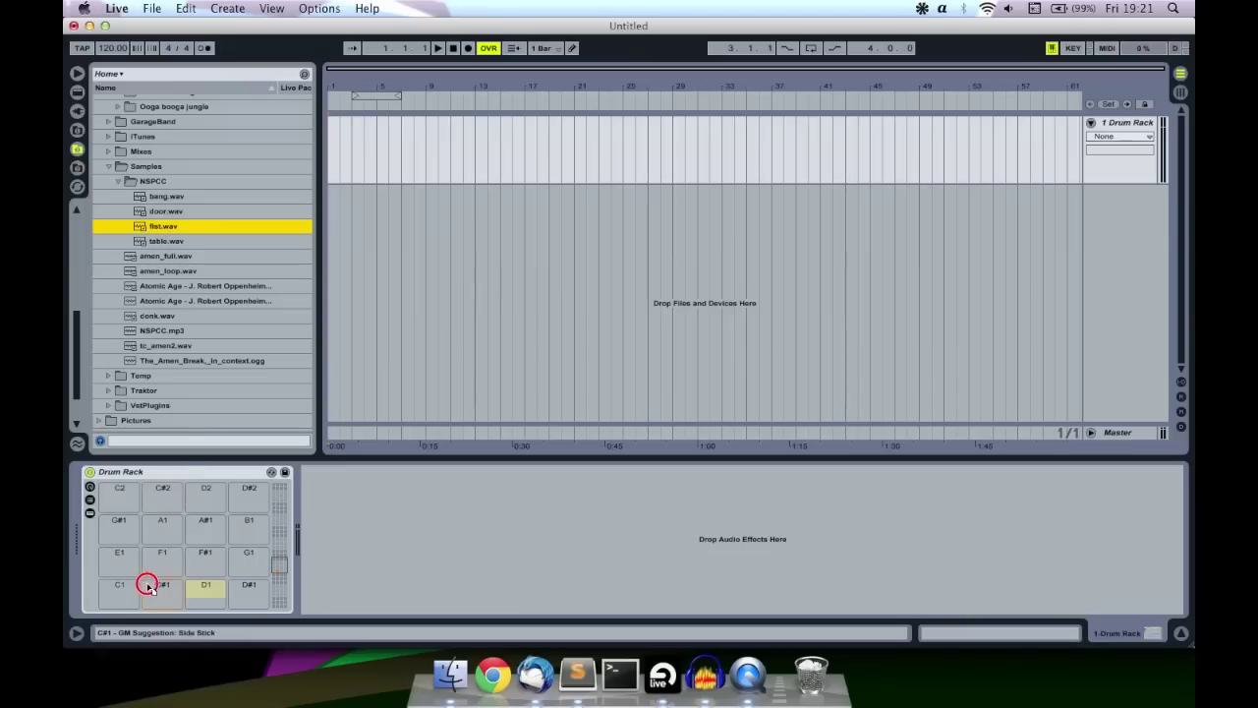
pyautogui.moveTo(180, 209); pyautogui.dragTo(162, 588)
pyautogui.moveTo(162, 242); pyautogui.dragTo(207, 589)
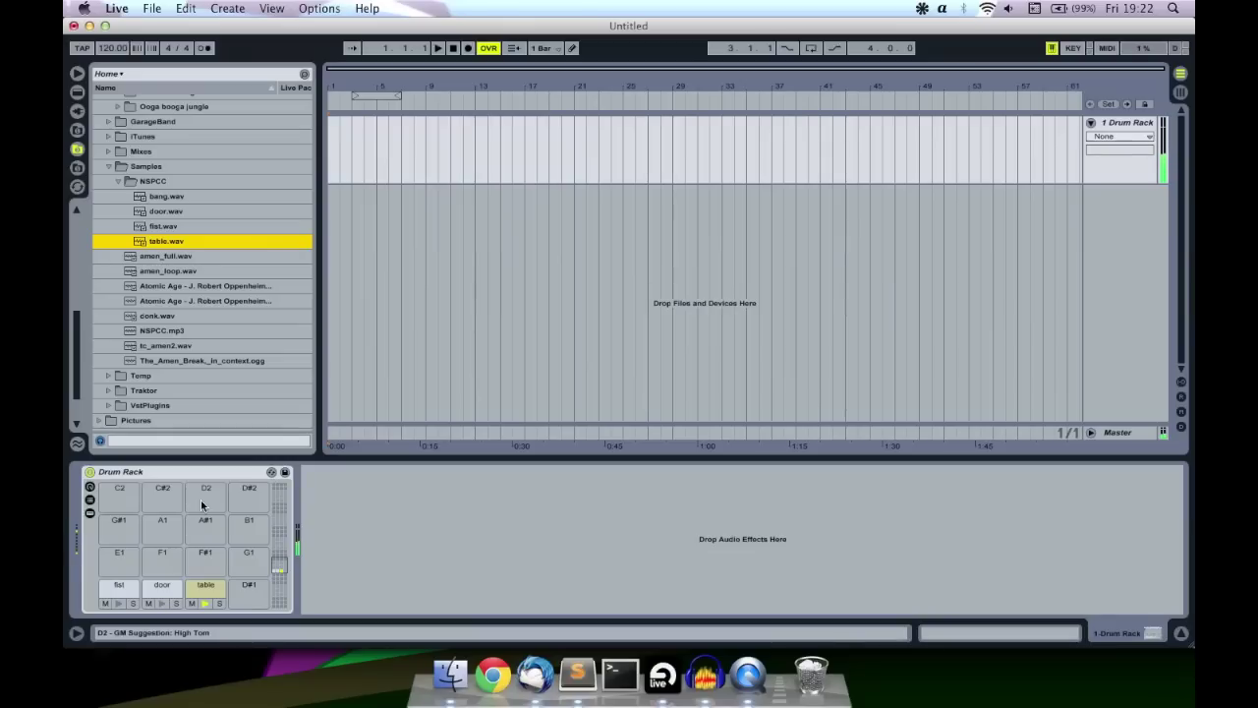
# - Delete the fist, door and table samples from the Drum Rack pads
pyautogui.click(200, 595)
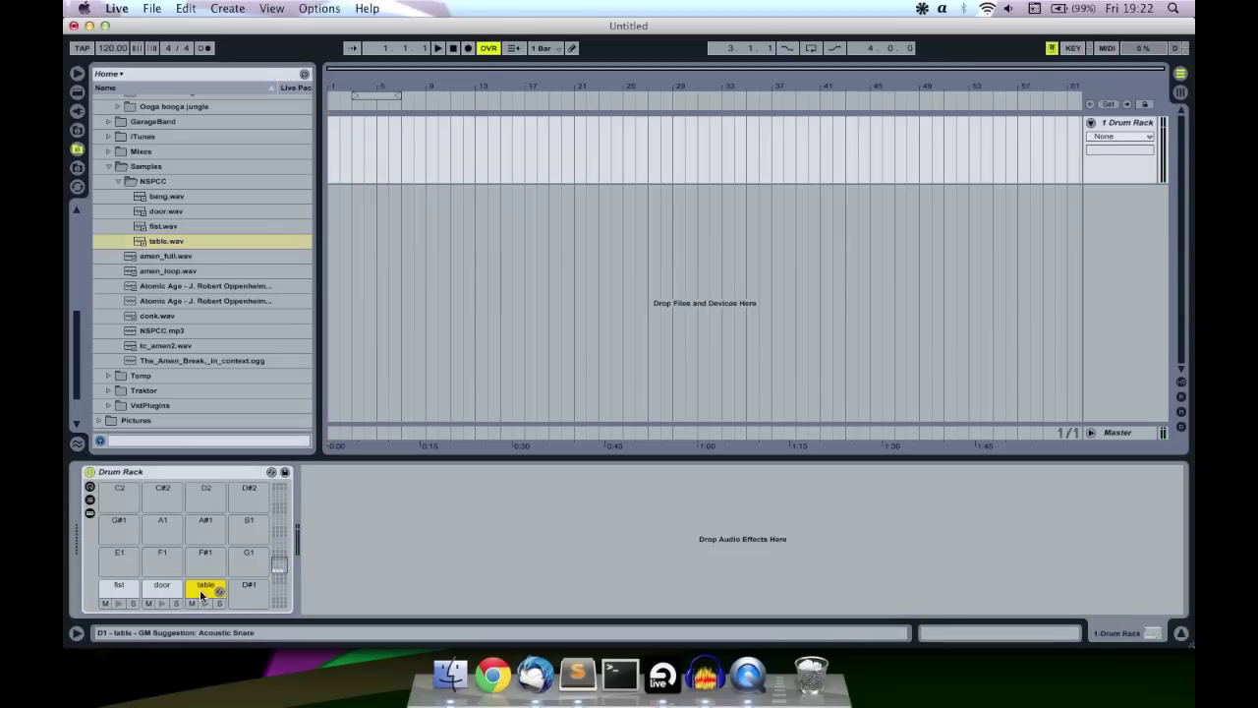
pyautogui.press('Delete')
pyautogui.press('Delete')
pyautogui.press('Delete')
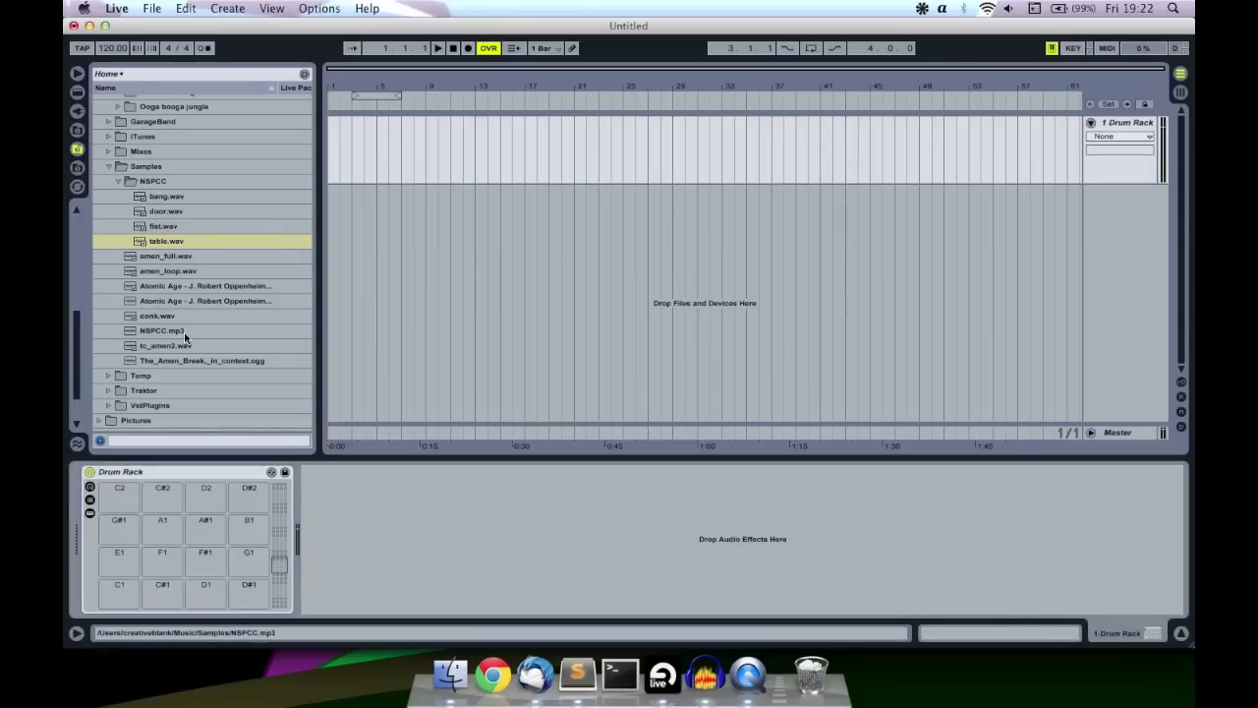
# - Load amen_loop.wav onto pad C1 and shorten its playback region to the first kick hit
pyautogui.moveTo(147, 267); pyautogui.dragTo(122, 590)
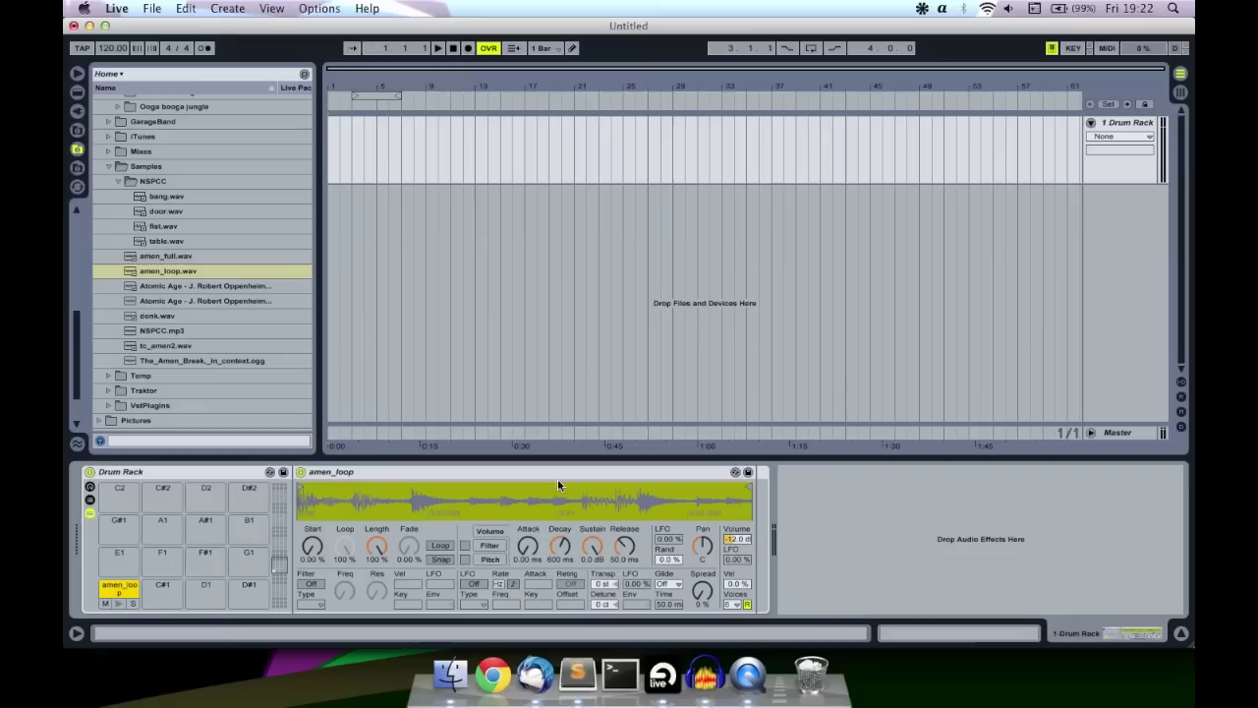
pyautogui.press('a')
pyautogui.moveTo(747, 486); pyautogui.dragTo(349, 477)
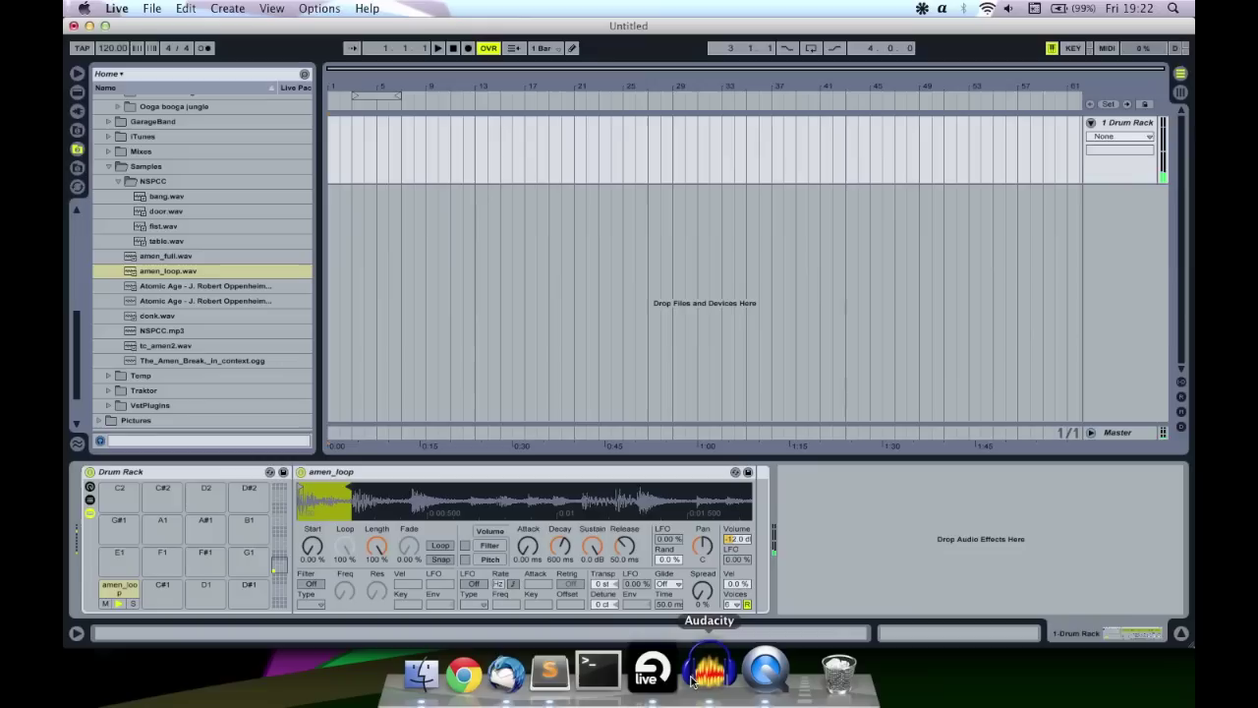
# - Rename the amen_loop pad on C1 as Kick 1
pyautogui.click(129, 588)
pyautogui.write('Kick 1')
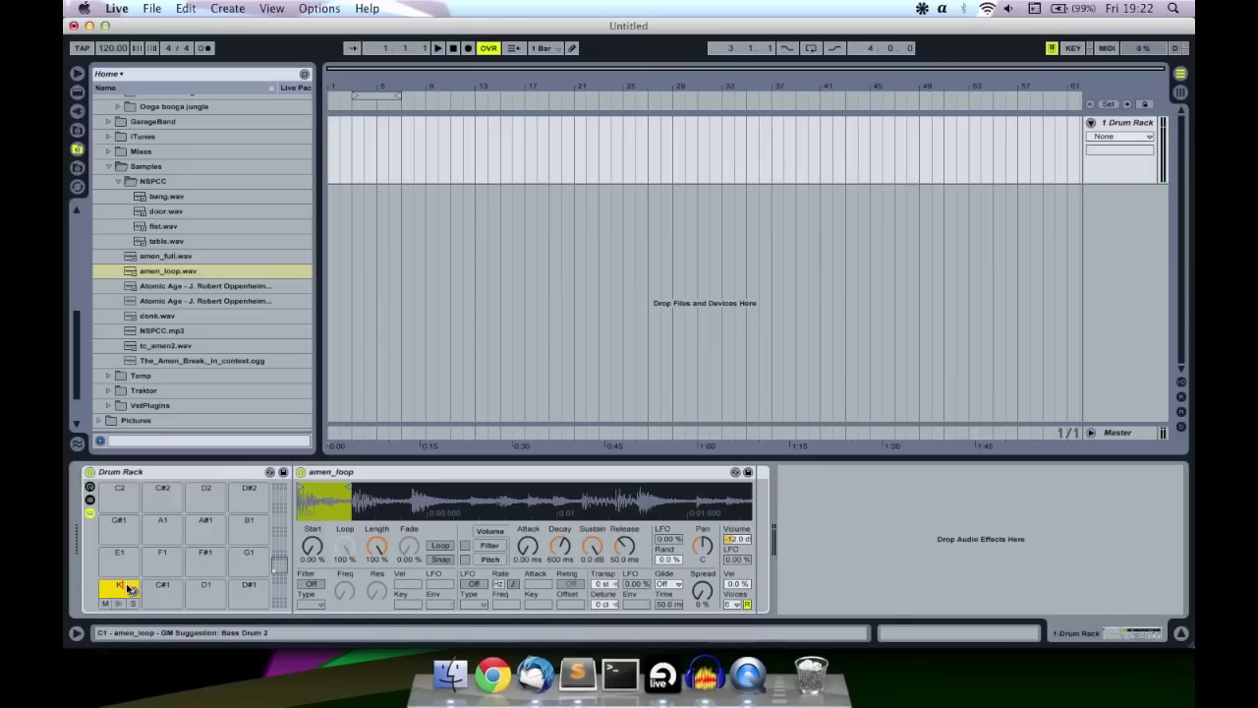
pyautogui.press('Return')
pyautogui.write('1')
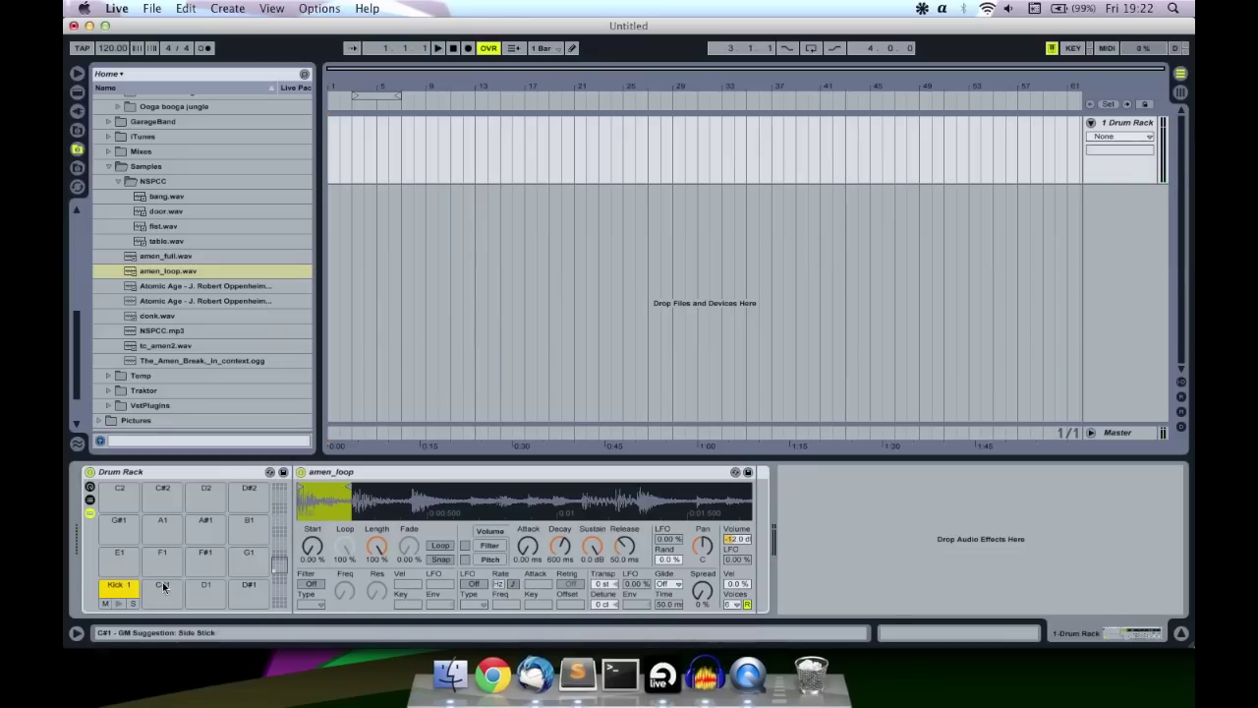
pyautogui.press('Return')
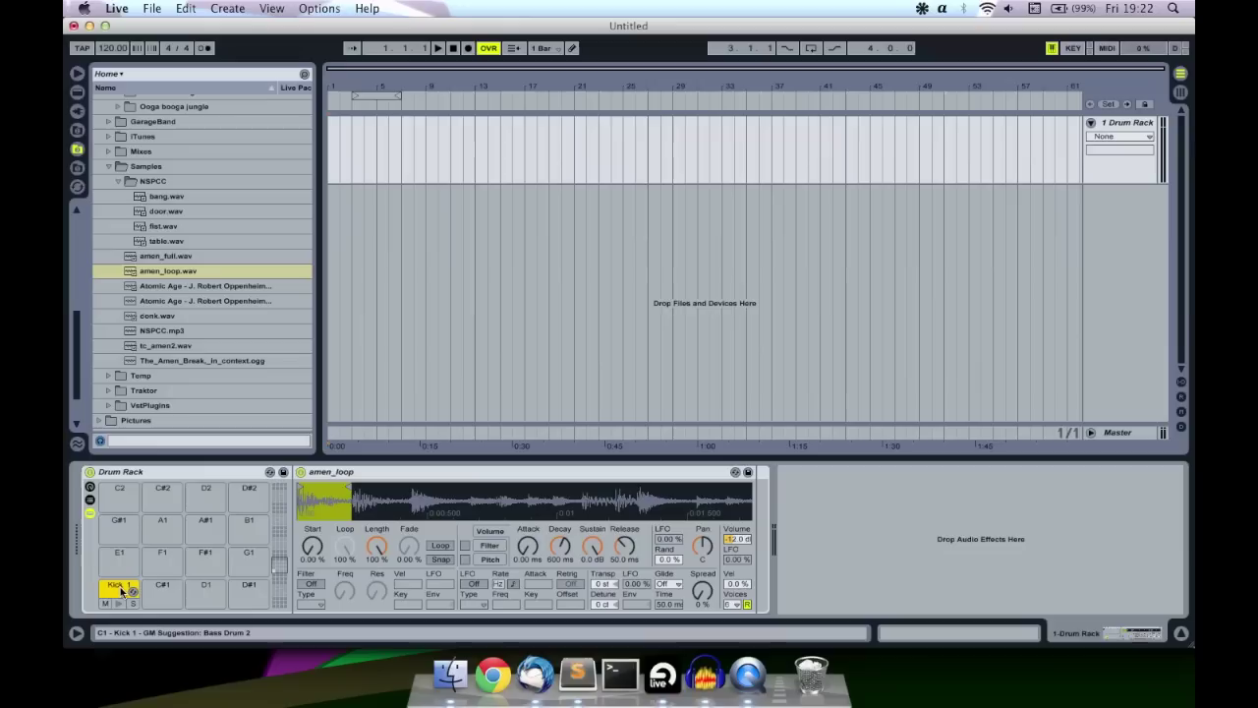
# - Copy the Kick 1 pad to C#1 and show the copy's sample settings
pyautogui.click(122, 589)
pyautogui.click(172, 587)
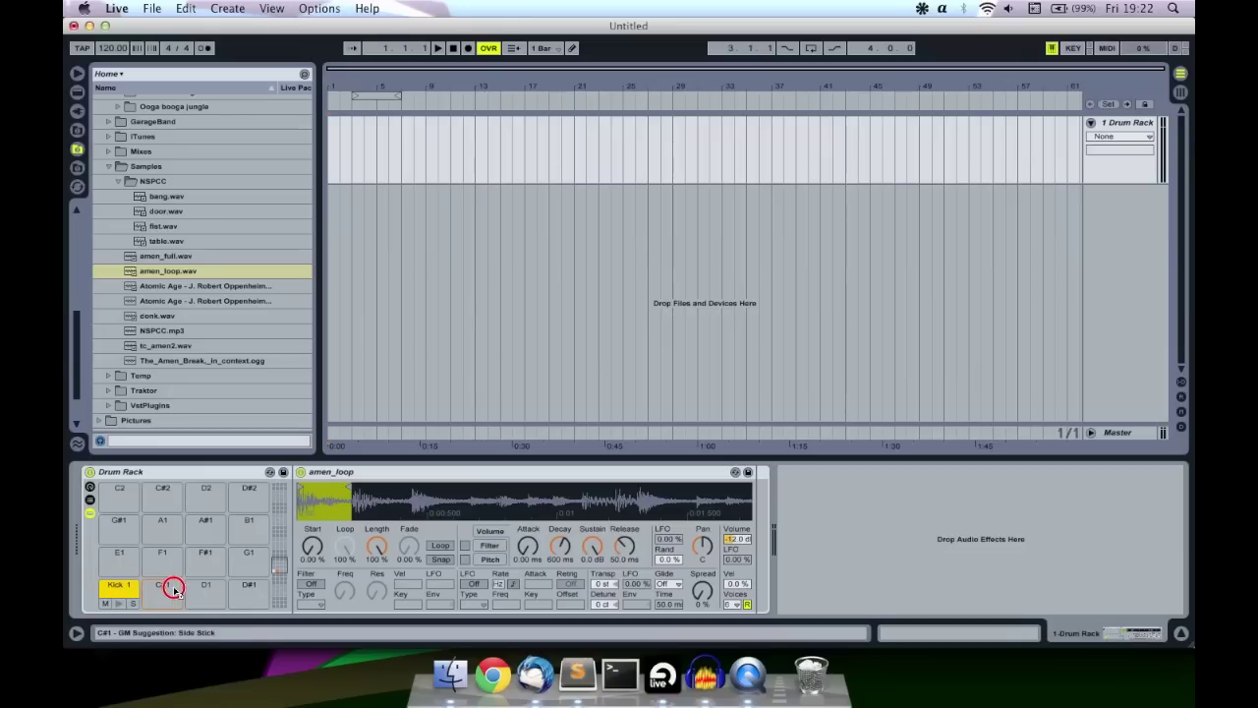
pyautogui.moveTo(174, 588); pyautogui.dragTo(177, 589)
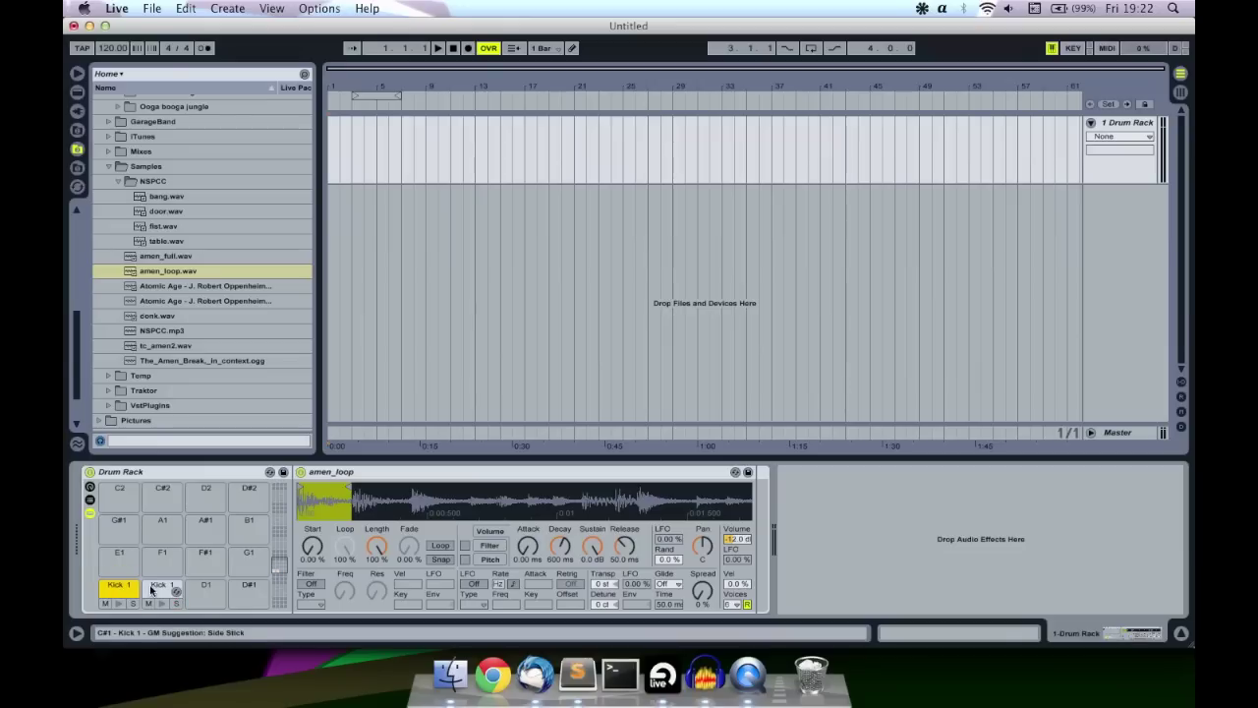
pyautogui.click(155, 590)
pyautogui.doubleClick(155, 589)
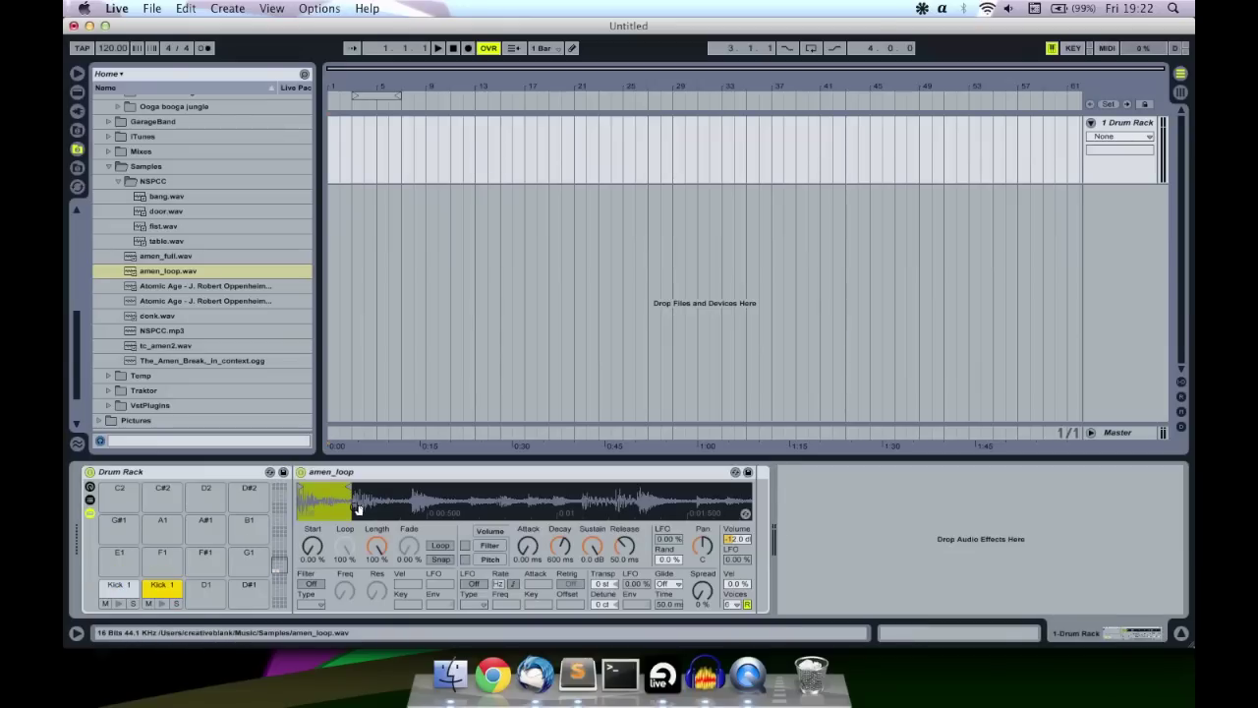
# - Set the C#1 pad's sample start and end markers around the second hit of the amen loop
pyautogui.press('w')
pyautogui.press('w')
pyautogui.press('w')
pyautogui.moveTo(350, 489); pyautogui.dragTo(410, 486)
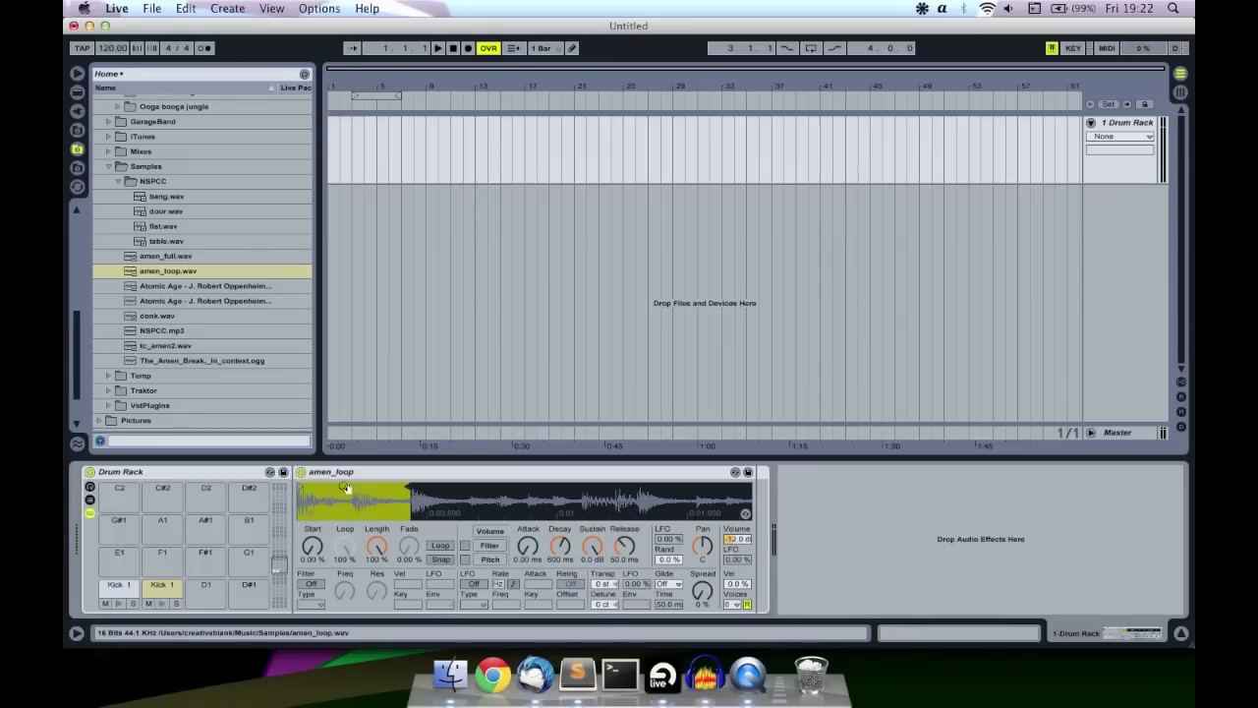
pyautogui.moveTo(302, 486); pyautogui.dragTo(354, 476)
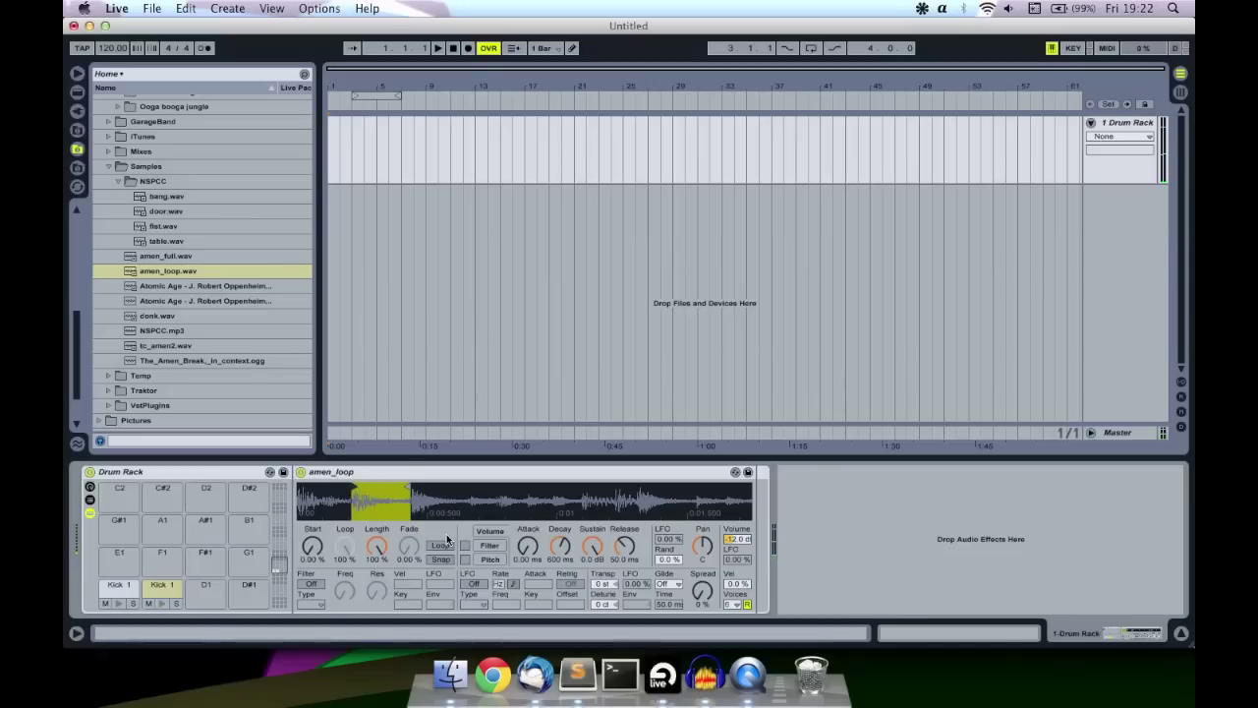
# - Audition the two kick pads and rename the one on C#1 as Kick 2
pyautogui.press('a')
pyautogui.press('w')
pyautogui.press('a')
pyautogui.press('w')
pyautogui.press('super+r')
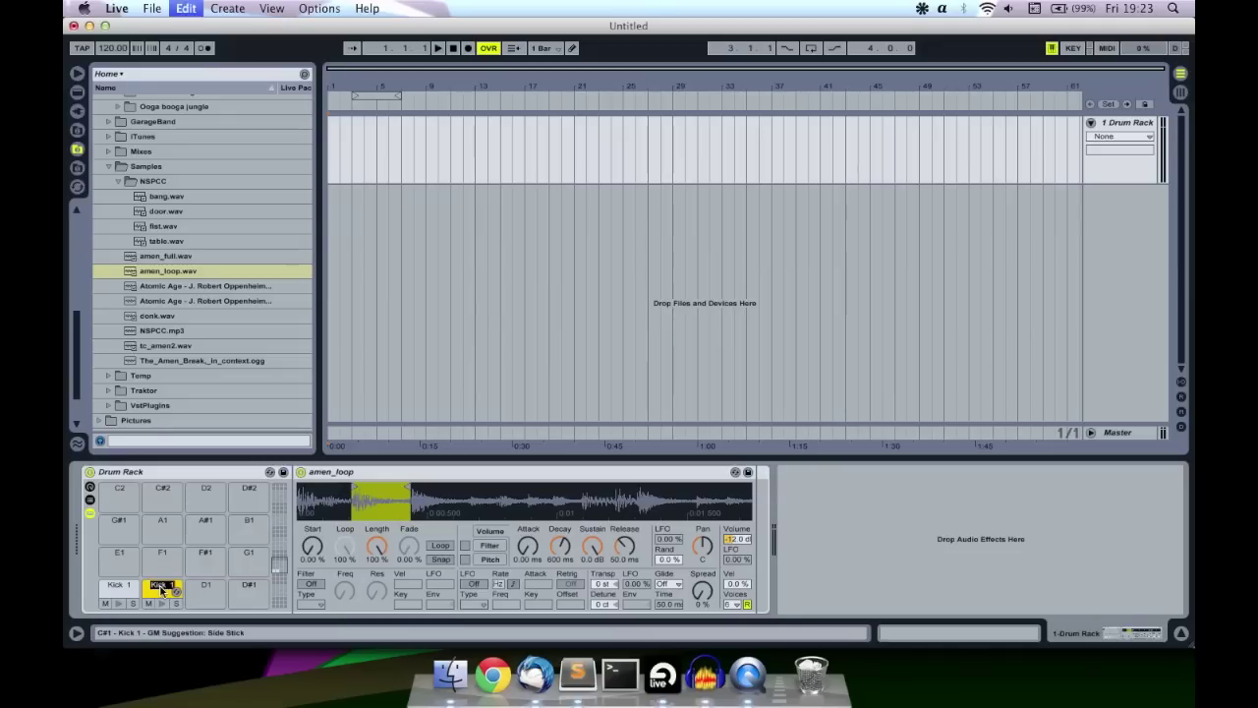
pyautogui.write('Kick 2')
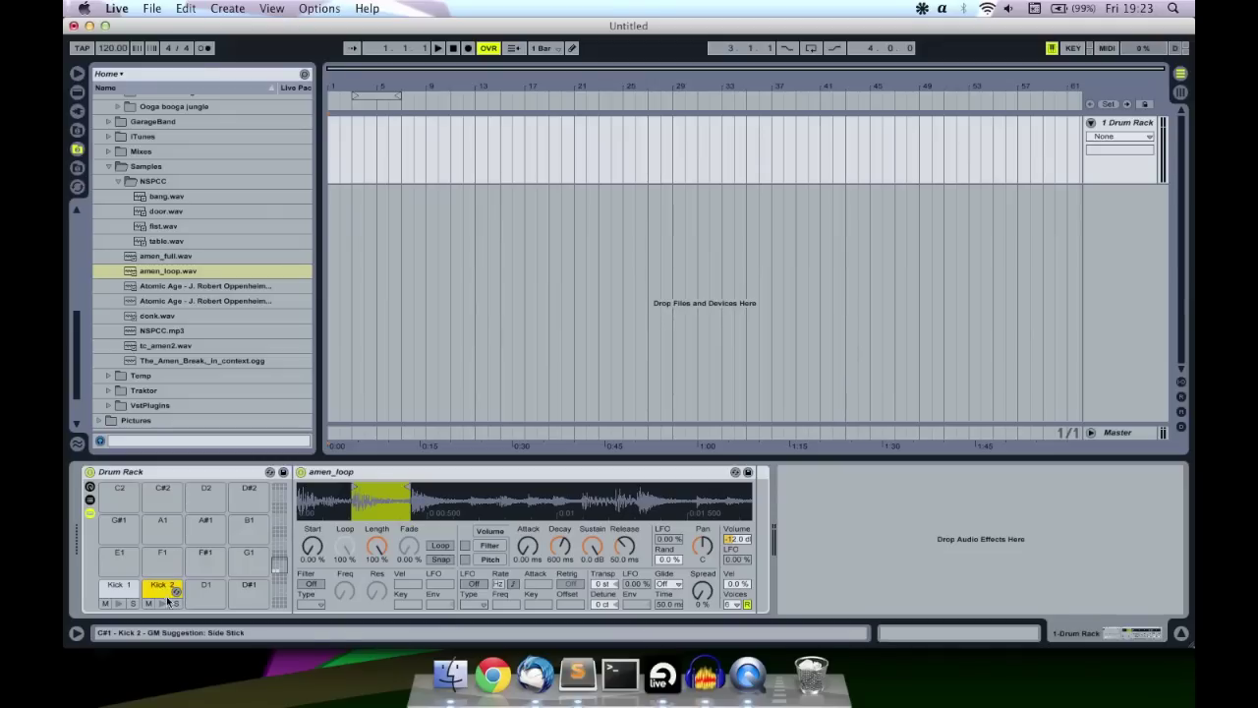
# - Move the Kick 2 pad's sample start and end markers around the third hit of the amen loop and audition it
pyautogui.moveTo(410, 488); pyautogui.dragTo(466, 488)
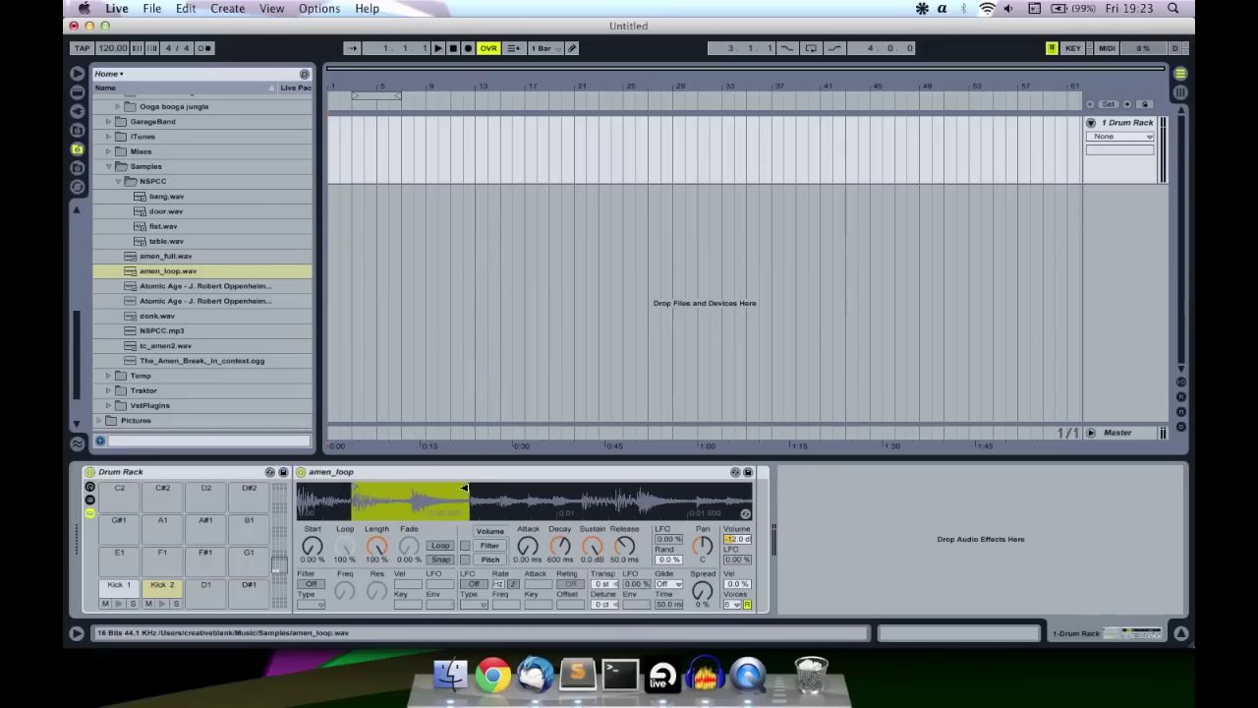
pyautogui.moveTo(353, 489); pyautogui.dragTo(411, 479)
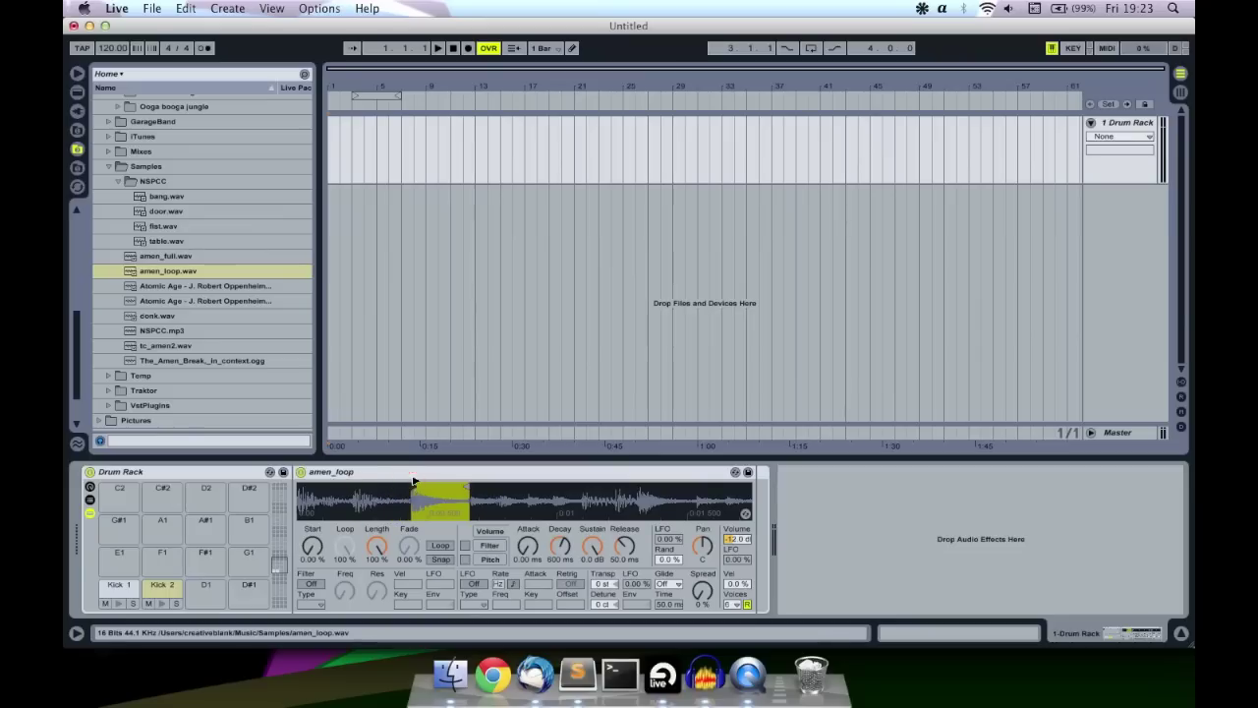
pyautogui.click(176, 590)
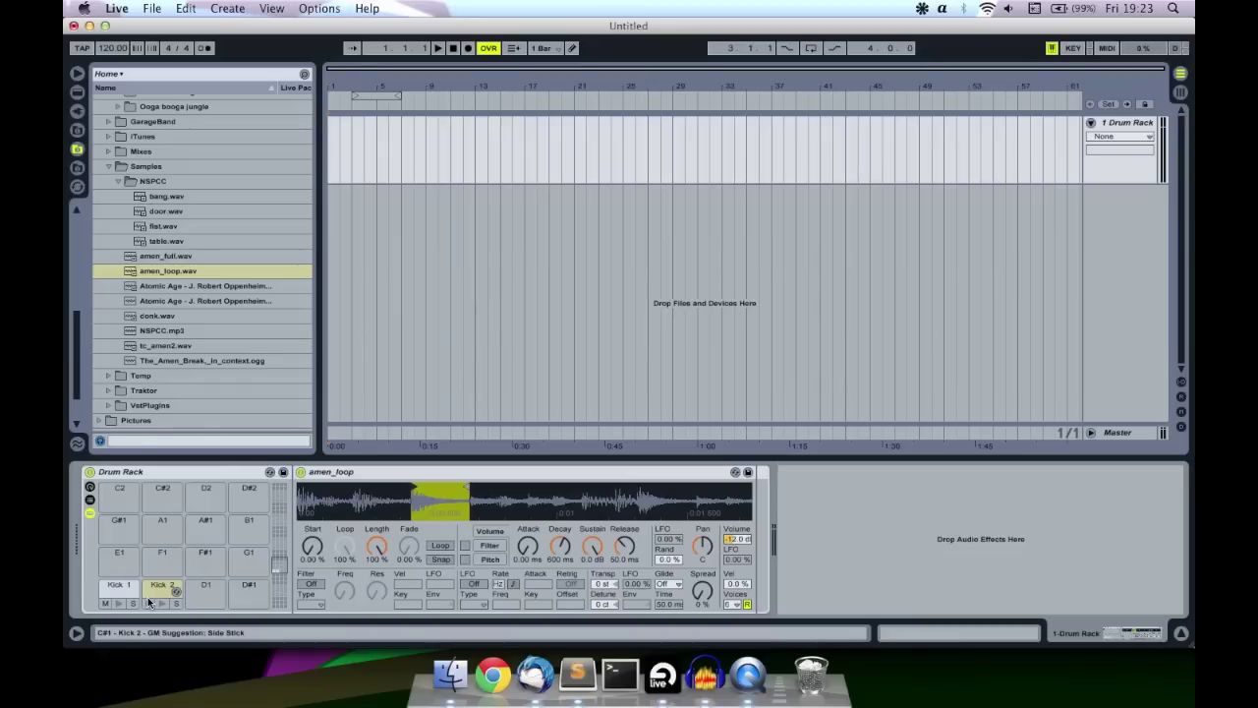
pyautogui.press('w')
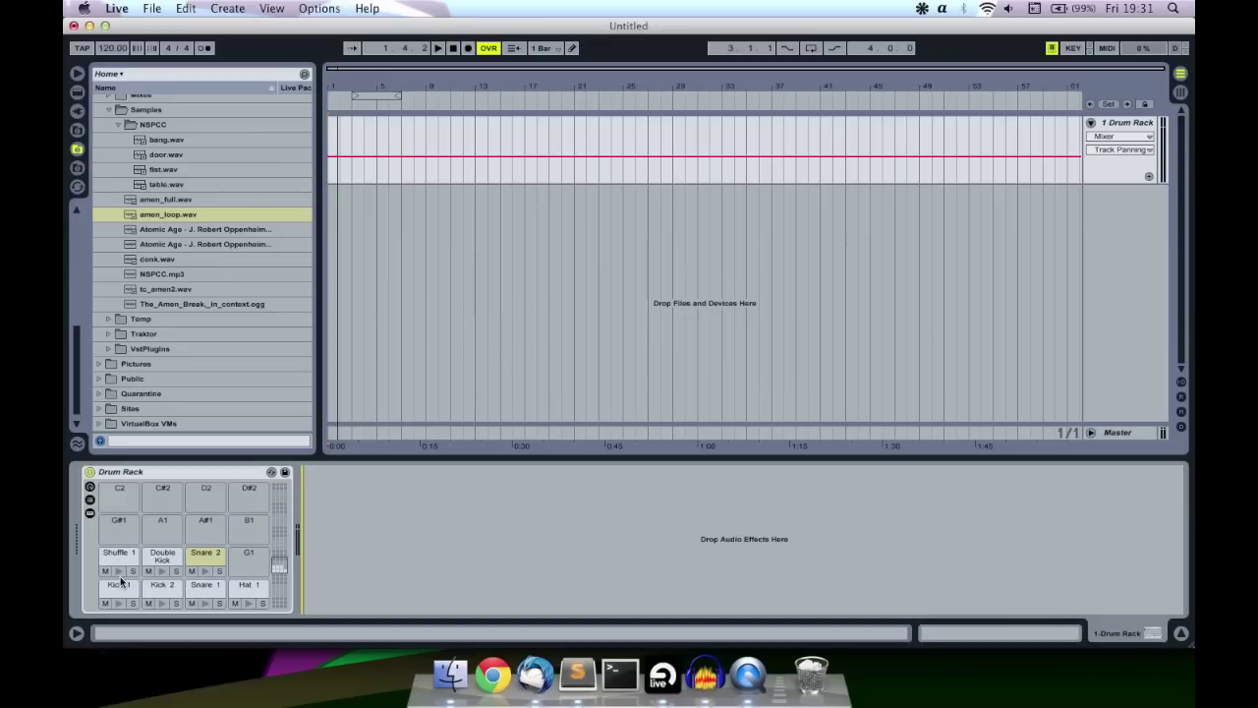
pyautogui.press('a')
pyautogui.click(393, 217)
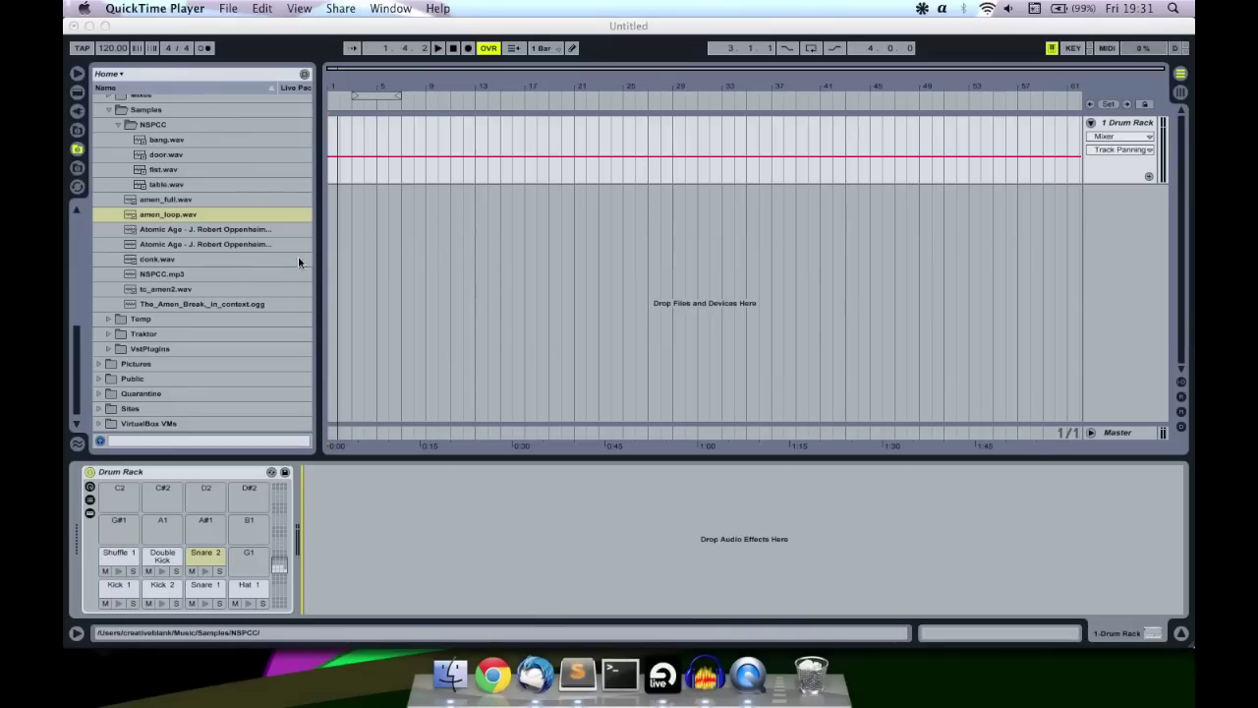
# - Copy the Snare 2 pad to G1 and rename the copy Revsnare
pyautogui.click(201, 555)
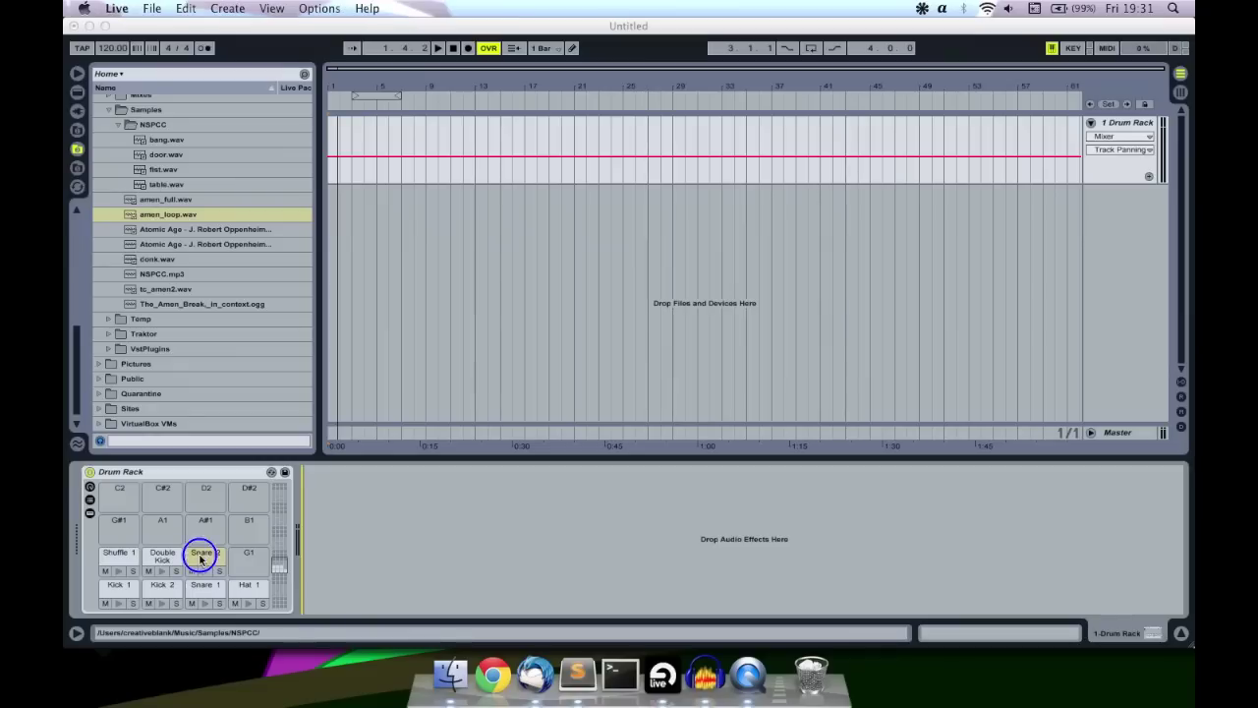
pyautogui.click(205, 561)
pyautogui.moveTo(205, 560)
pyautogui.mouseDown()
pyautogui.moveTo(247, 562)
pyautogui.moveTo(203, 556)
pyautogui.mouseUp()
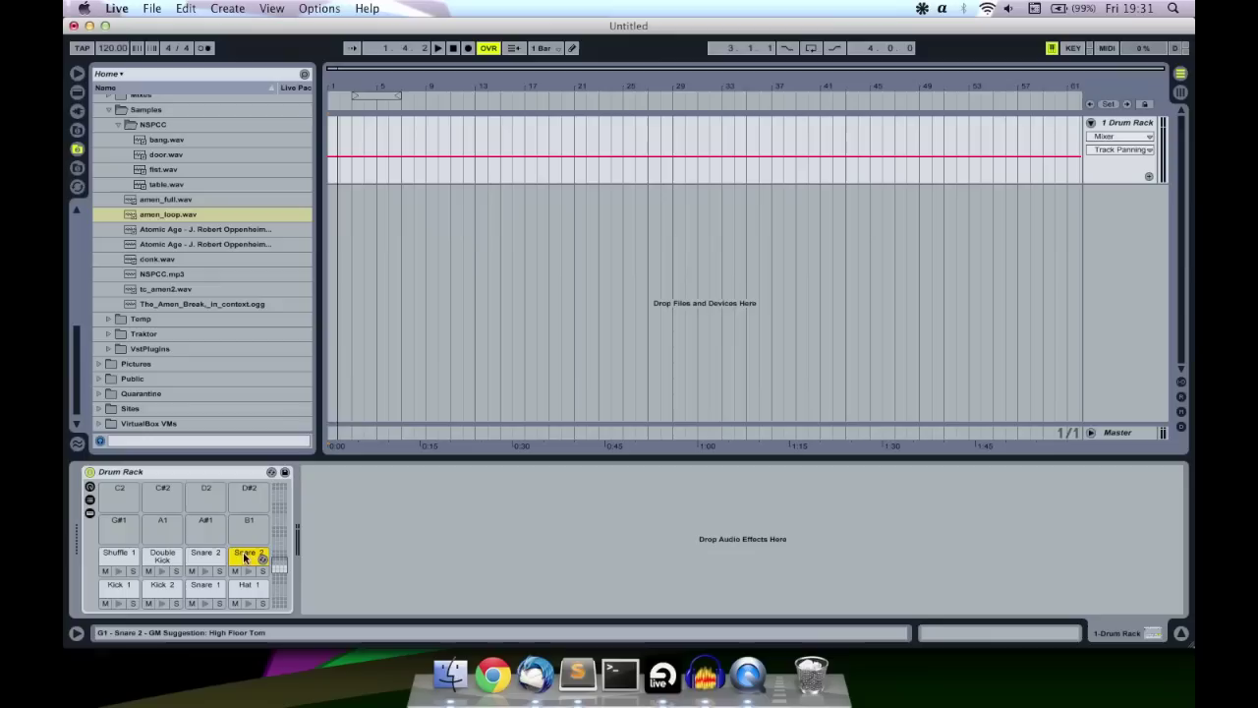
pyautogui.press('super+r')
pyautogui.write('R')
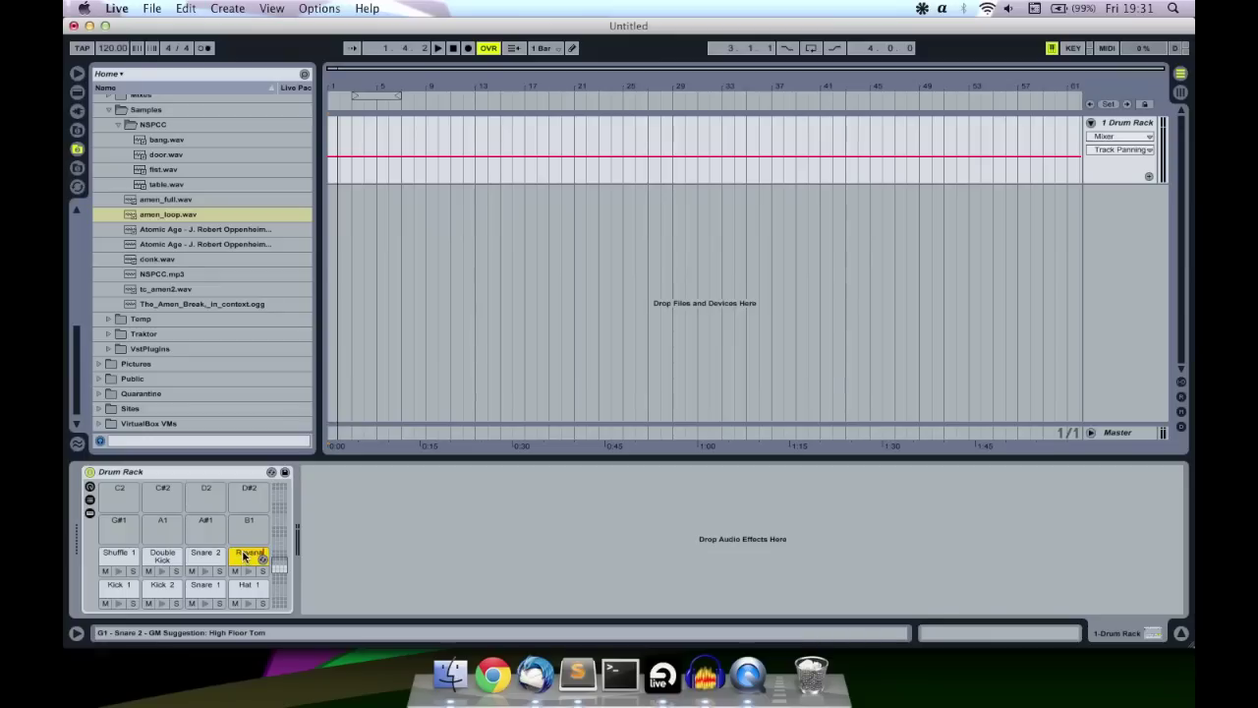
# - Delete the amen_loop sample device from the Revsnare pad
pyautogui.click(244, 558)
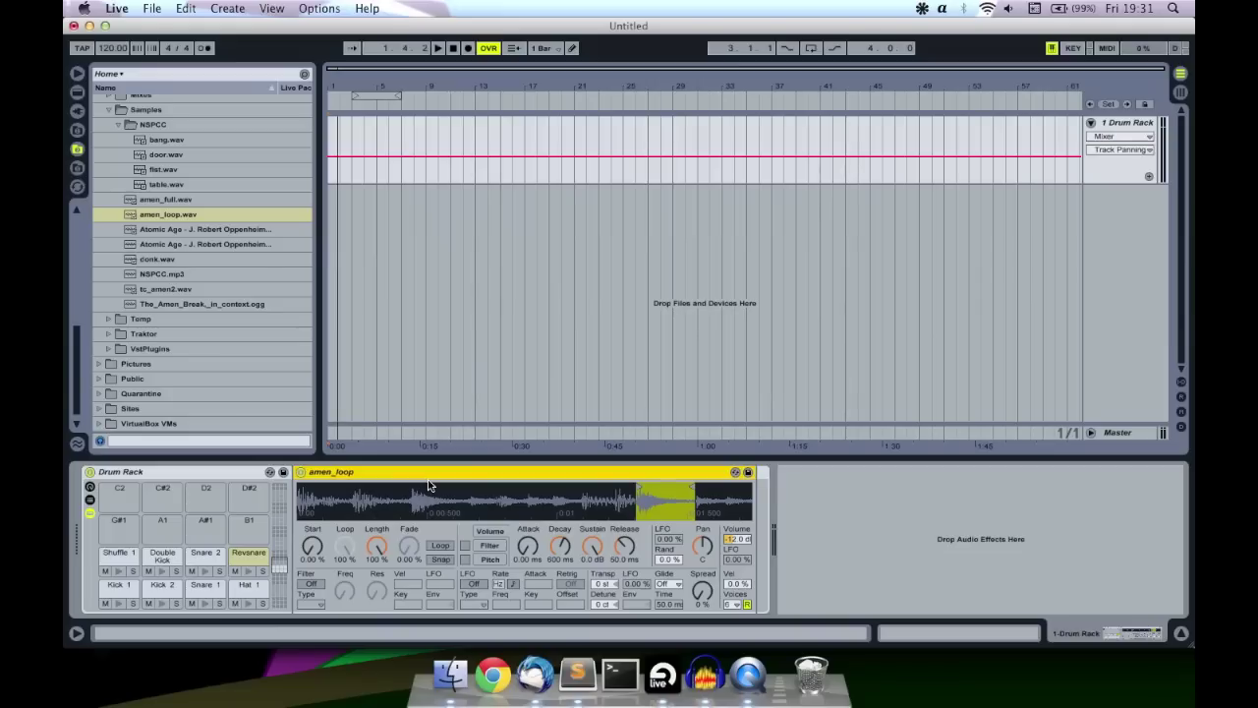
pyautogui.press('Delete')
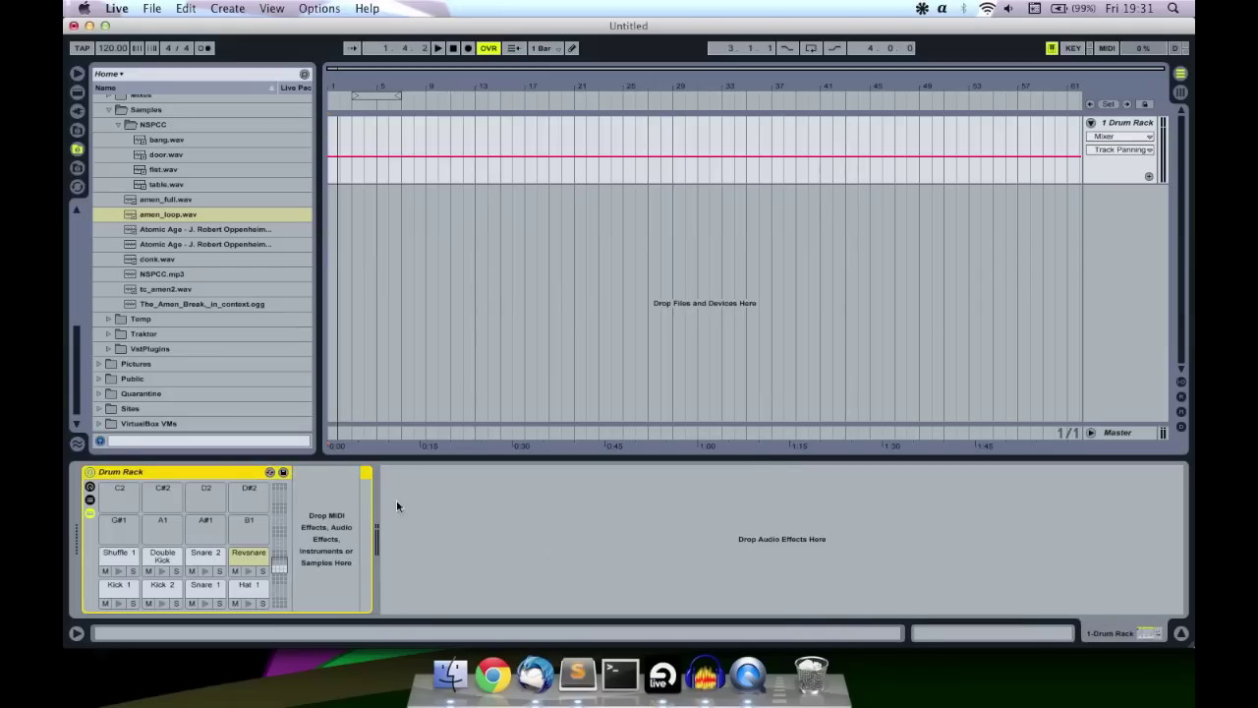
# - Load a Sampler into the Revsnare pad and put amen_loop.wav in it
pyautogui.click(77, 92)
pyautogui.moveTo(146, 252); pyautogui.dragTo(319, 556)
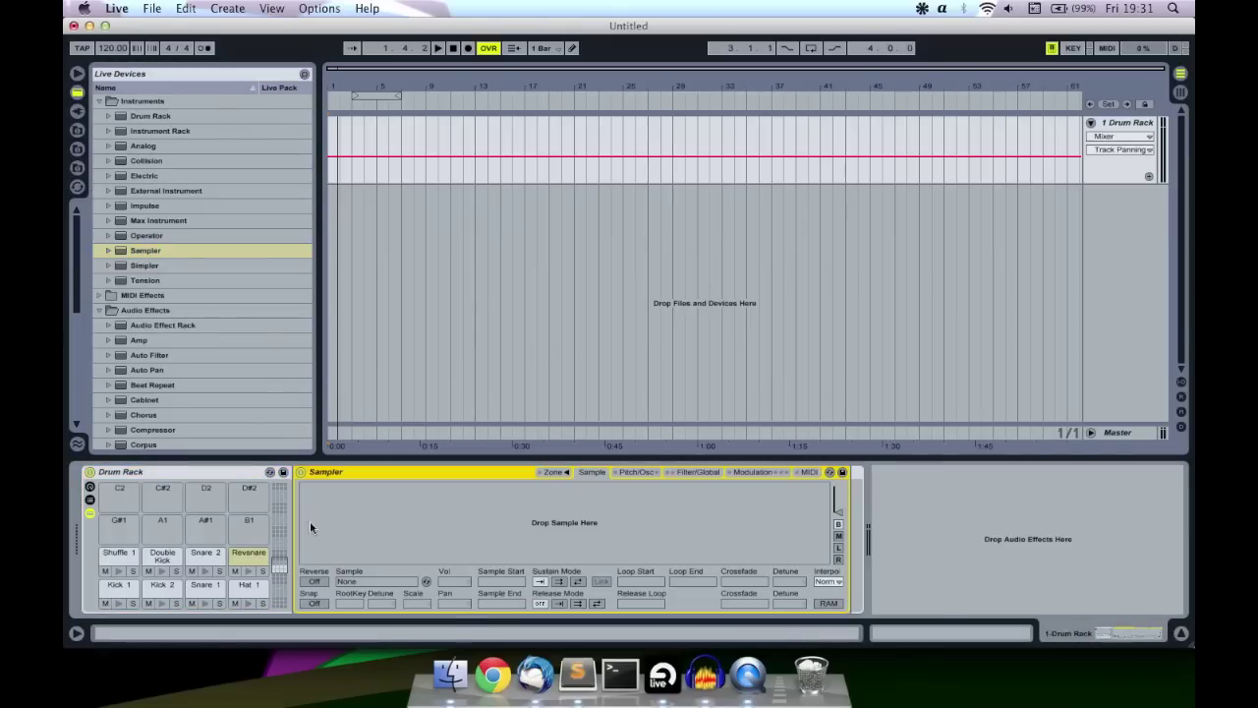
pyautogui.click(77, 149)
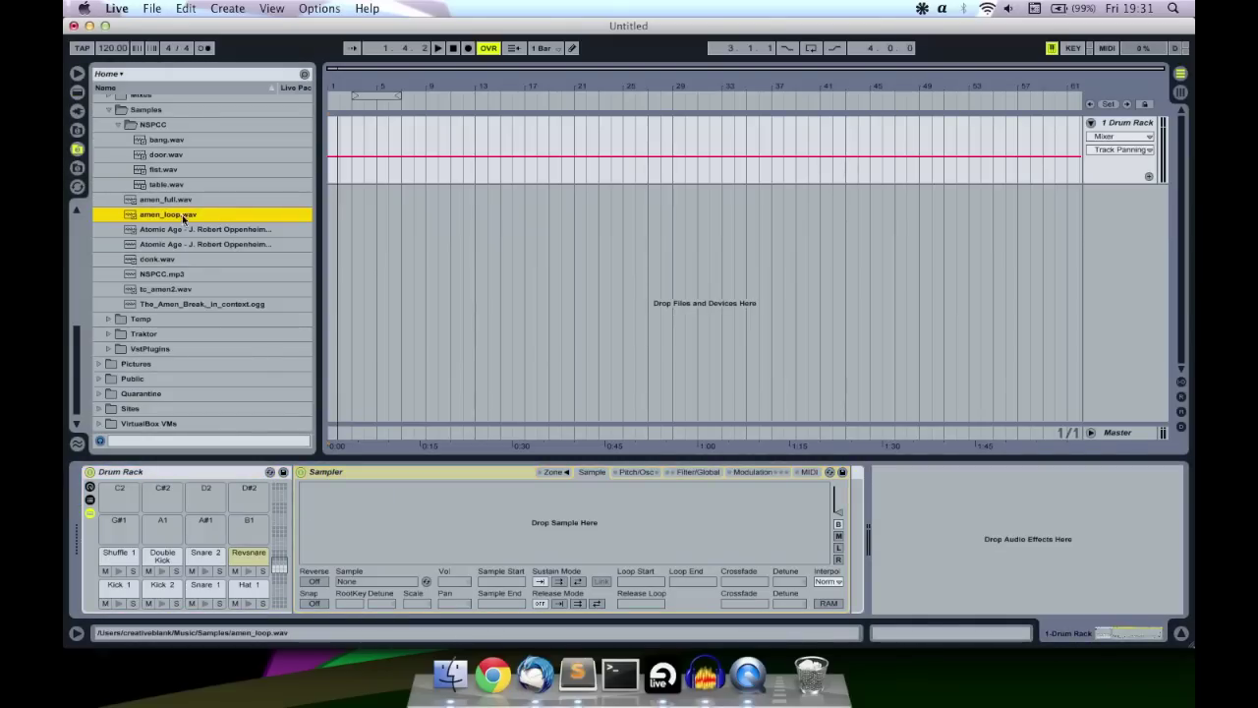
pyautogui.moveTo(182, 218); pyautogui.dragTo(444, 522)
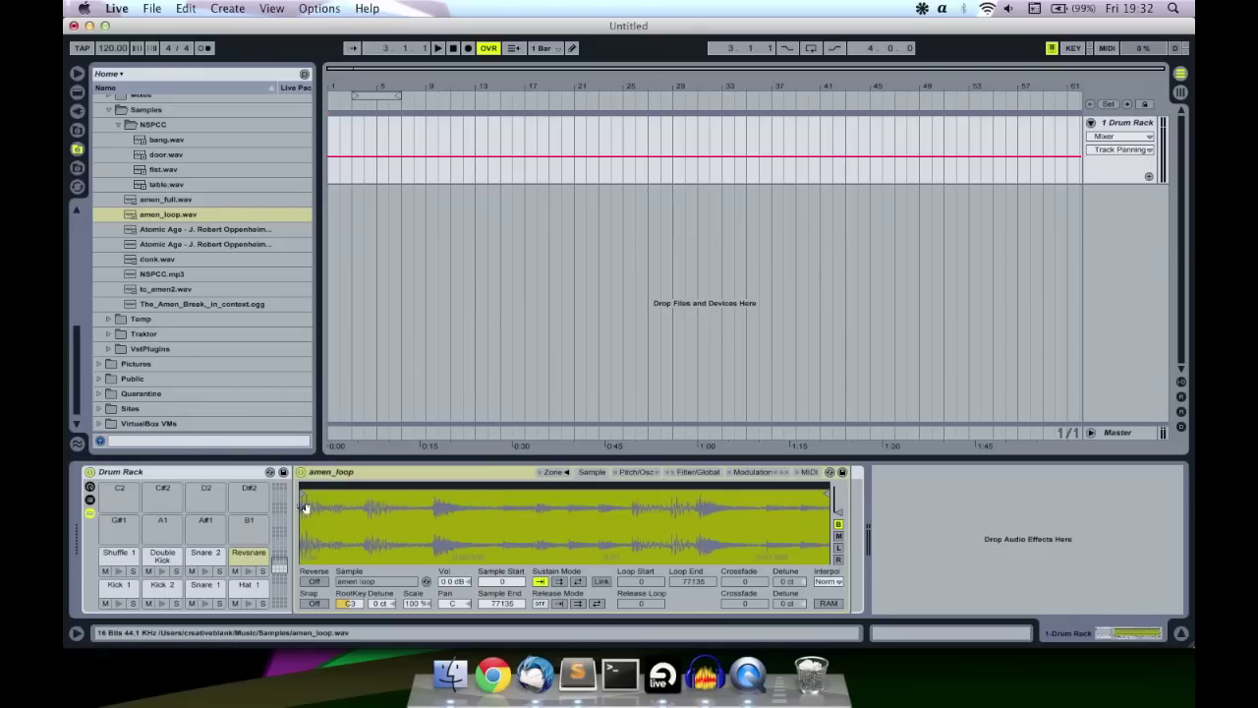
# - Trim the Revsnare sample to start at about 19198 and end at about 29020, and audition the pad
pyautogui.moveTo(301, 491); pyautogui.dragTo(432, 491)
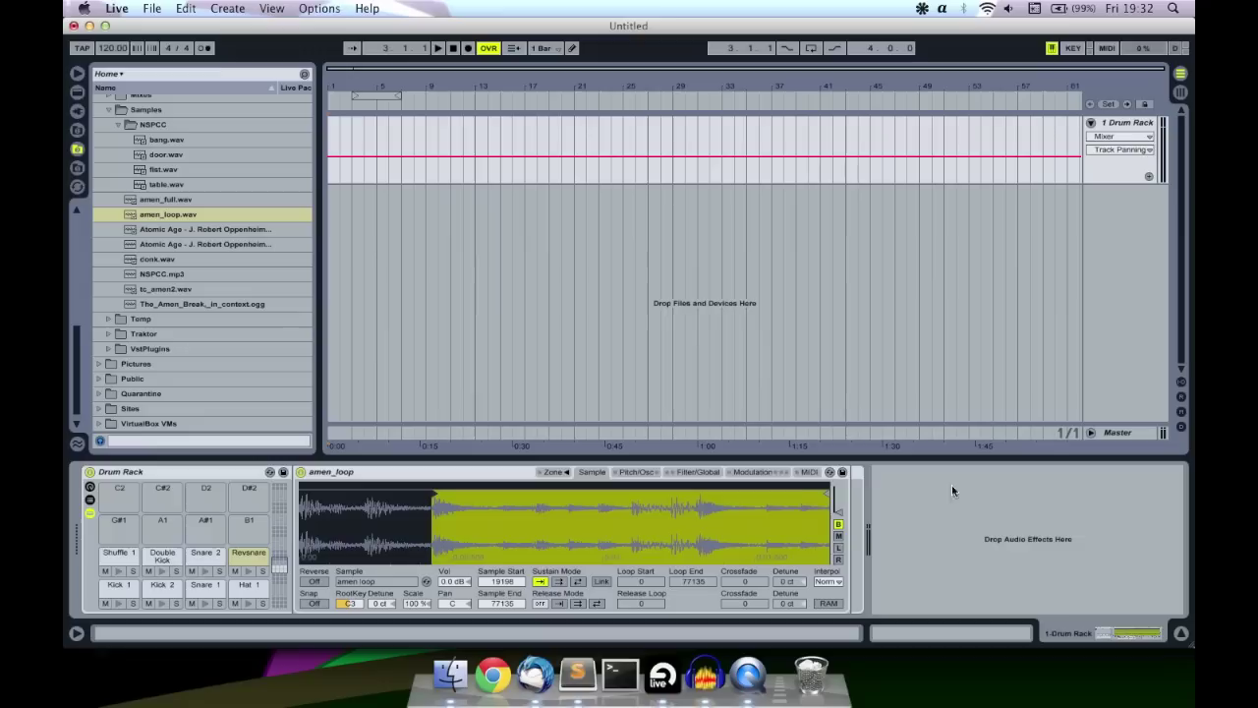
pyautogui.moveTo(822, 493); pyautogui.dragTo(494, 485)
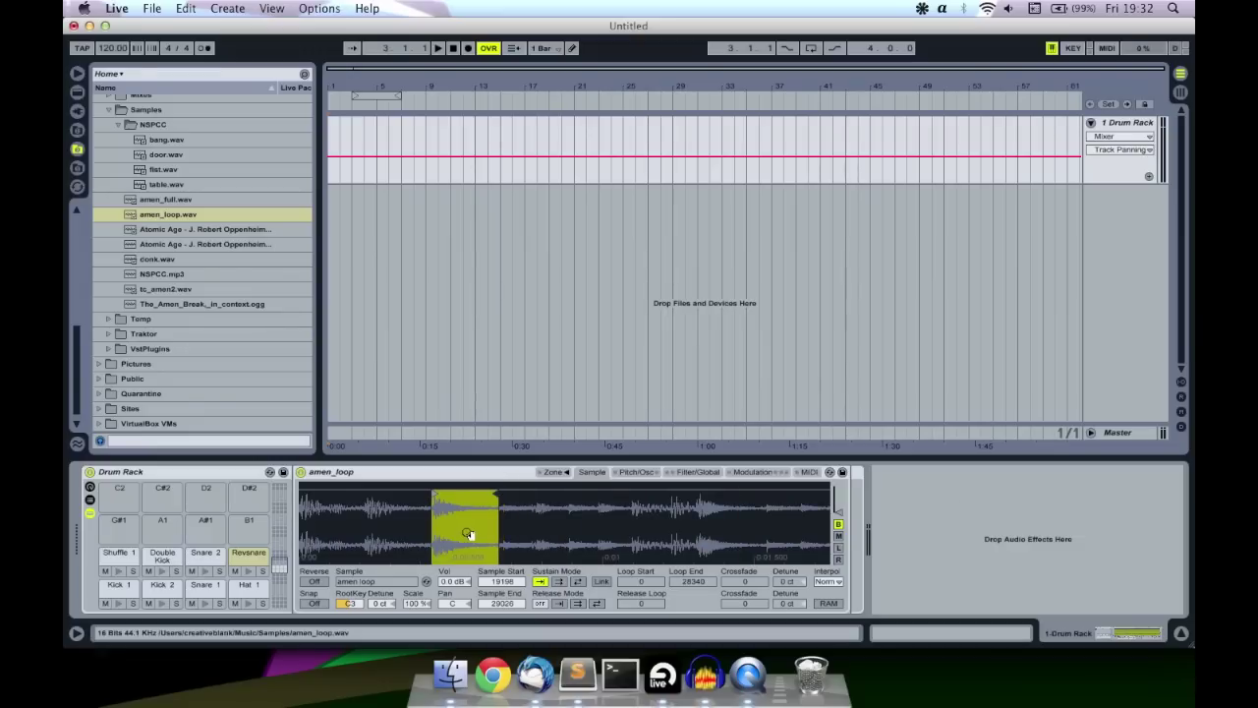
pyautogui.press('t')
pyautogui.press('g')
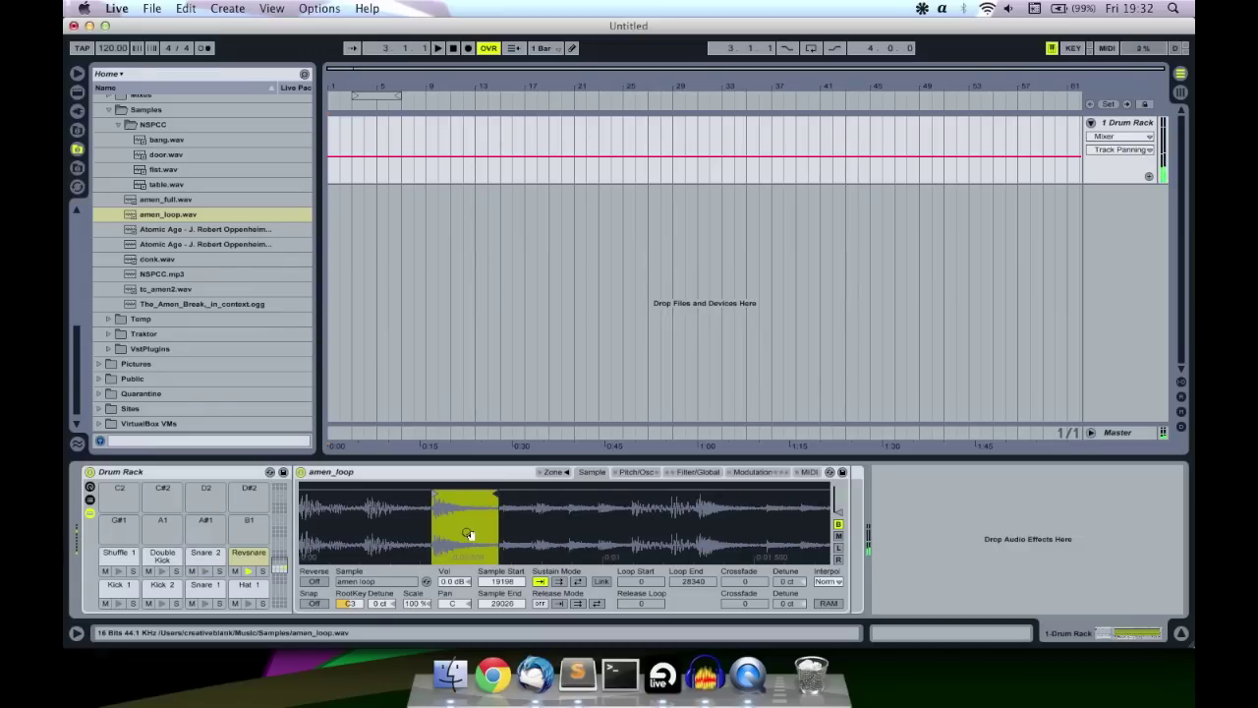
# - Turn on Reverse for the Revsnare sample and audition the reversed hit
pyautogui.click(311, 581)
pyautogui.press('g')
pyautogui.press('g')
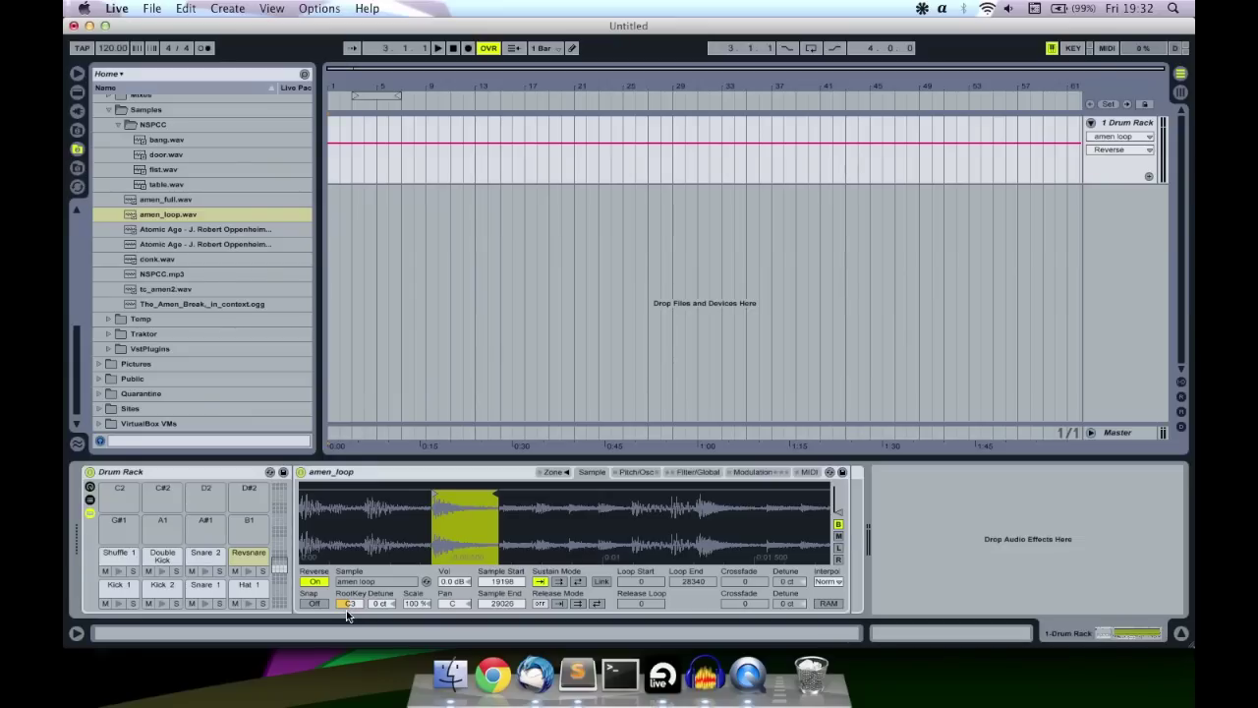
# - Save the Drum Rack as a preset named Amen 2
pyautogui.click(283, 473)
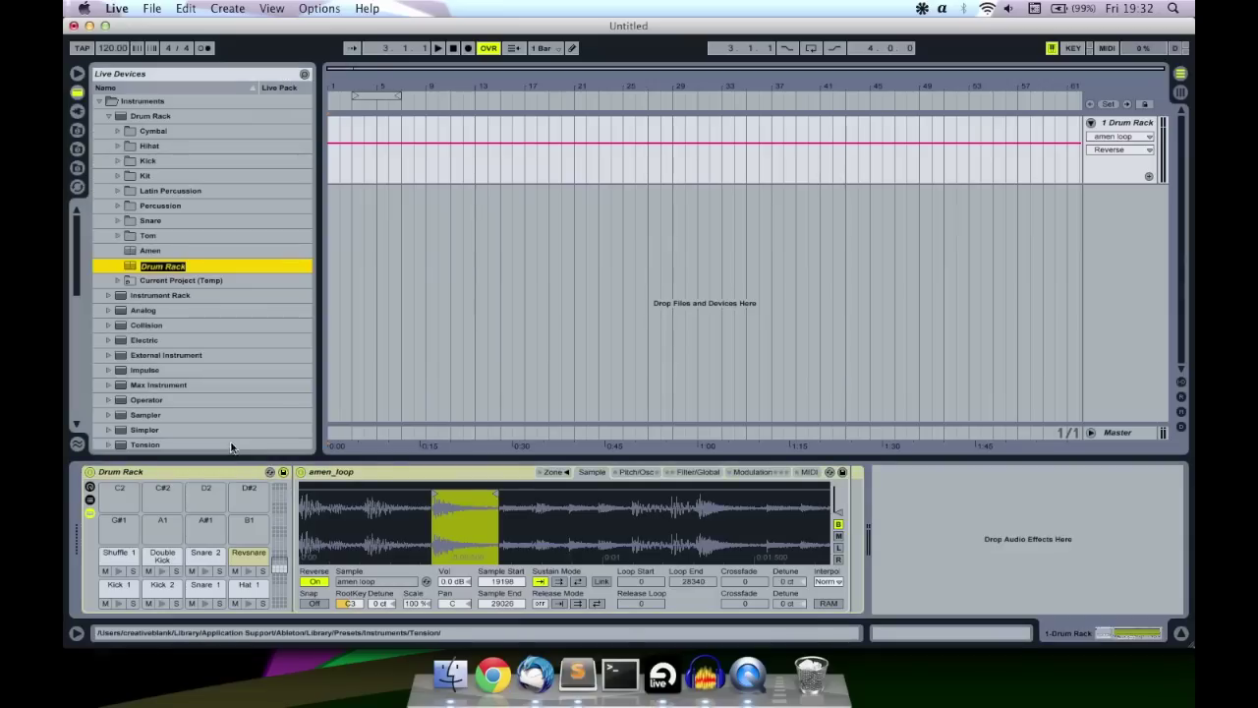
pyautogui.write('Amen')
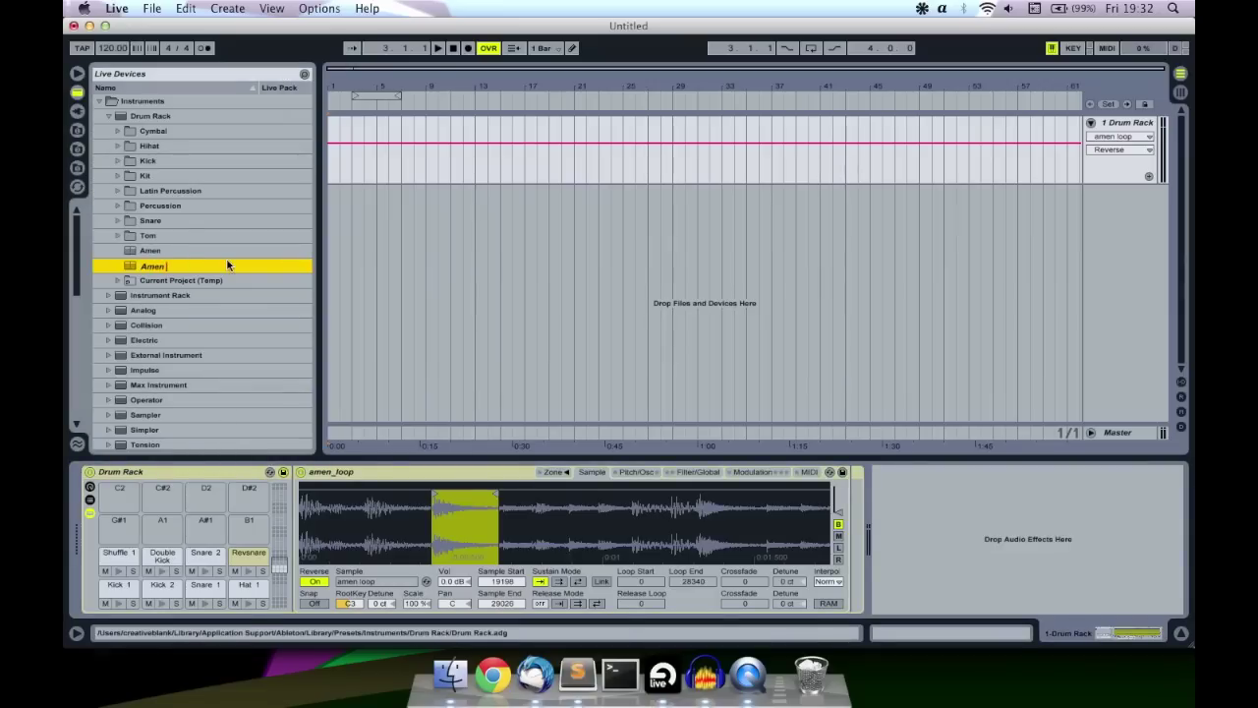
pyautogui.write(' 2')
pyautogui.press('Return')
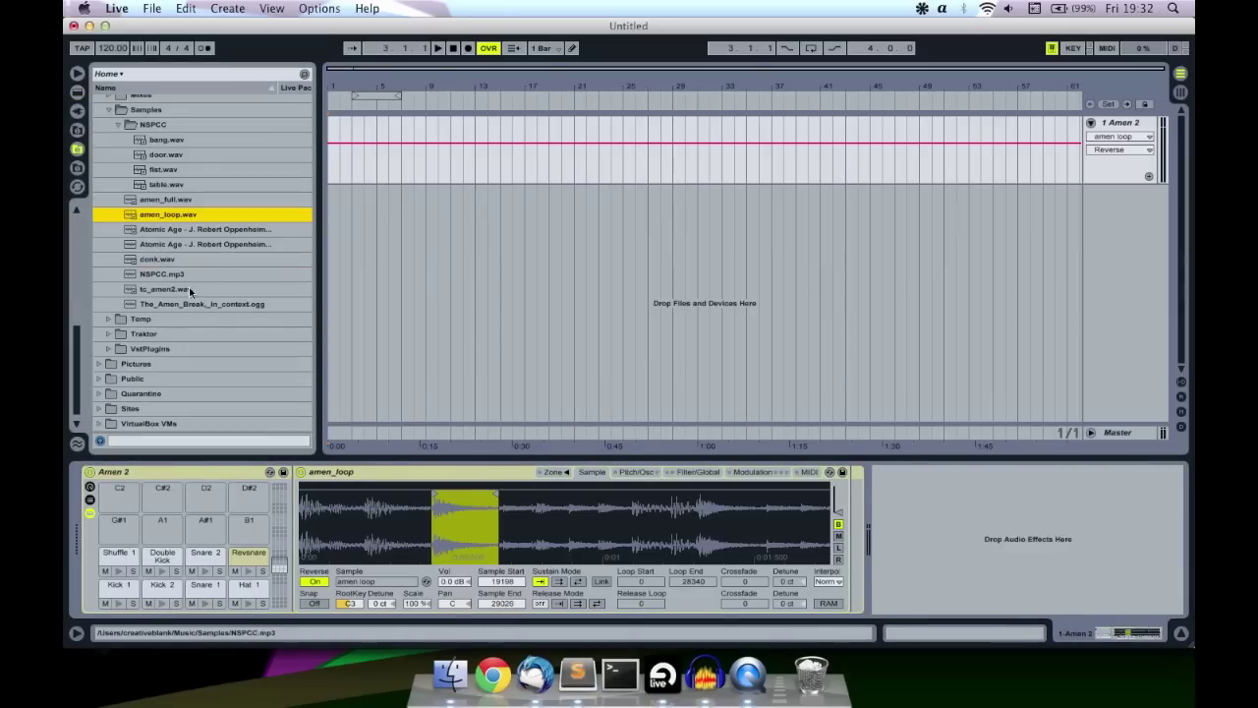
# - Insert an empty two-bar MIDI clip from bar 3 to bar 5 on the Amen 2 track and open it for note editing
pyautogui.scroll(3, 226, 216)
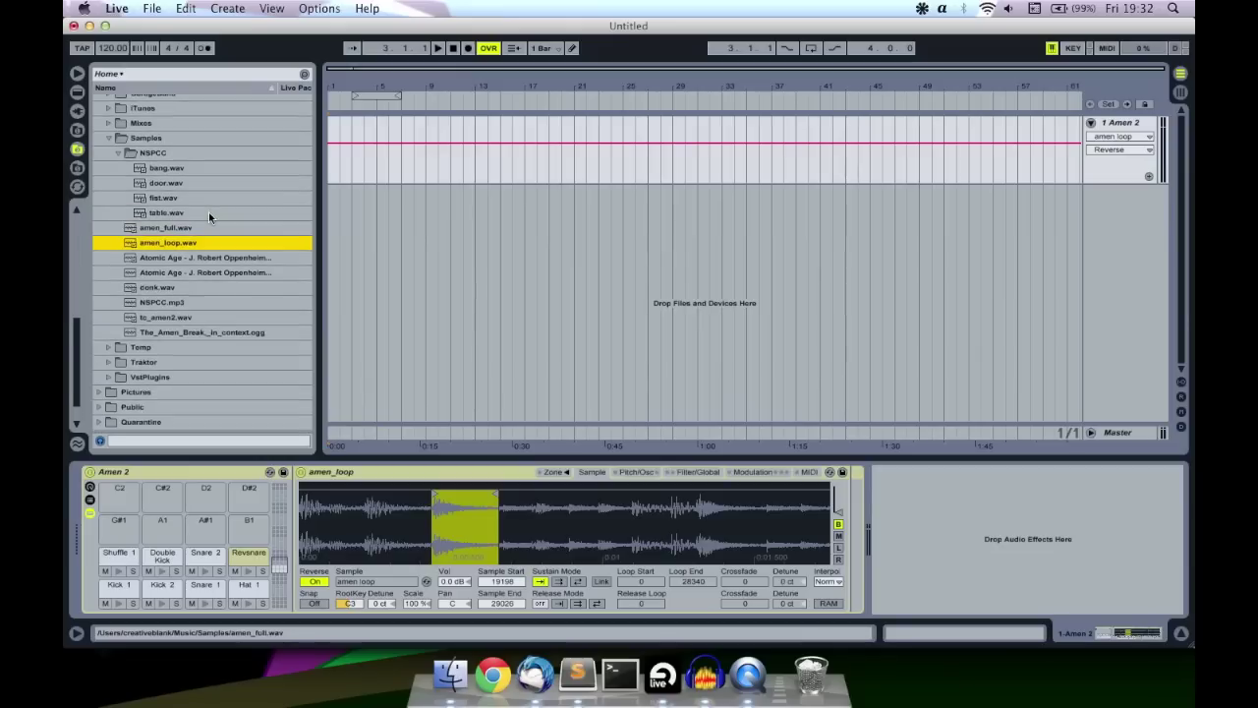
pyautogui.click(378, 126)
pyautogui.moveTo(354, 124); pyautogui.dragTo(381, 128)
pyautogui.rightClick(355, 130)
pyautogui.click(350, 124)
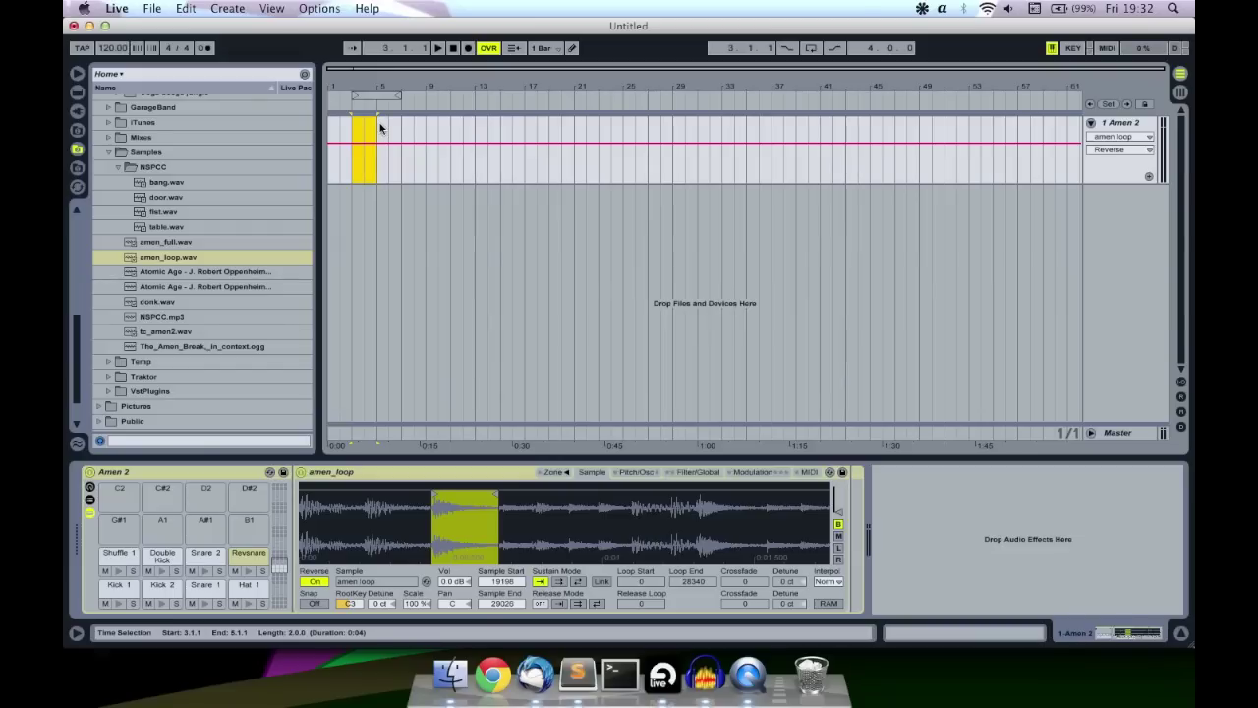
pyautogui.rightClick(374, 129)
pyautogui.click(434, 196)
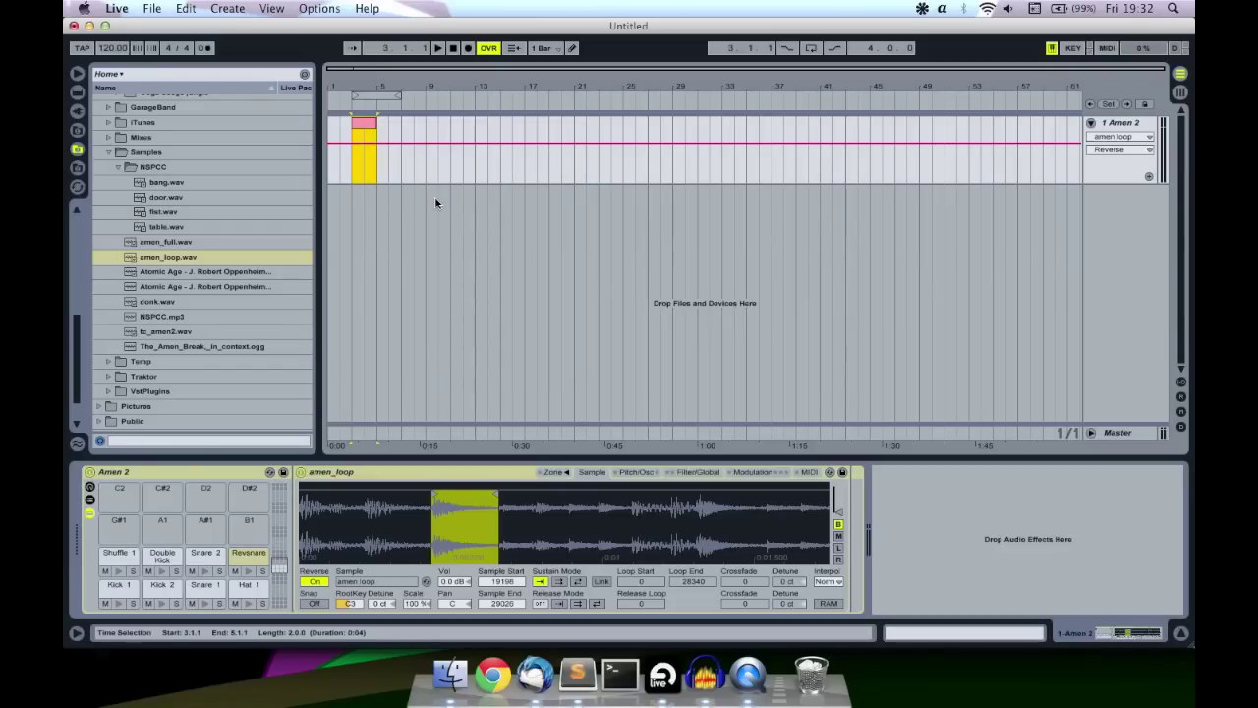
pyautogui.doubleClick(368, 123)
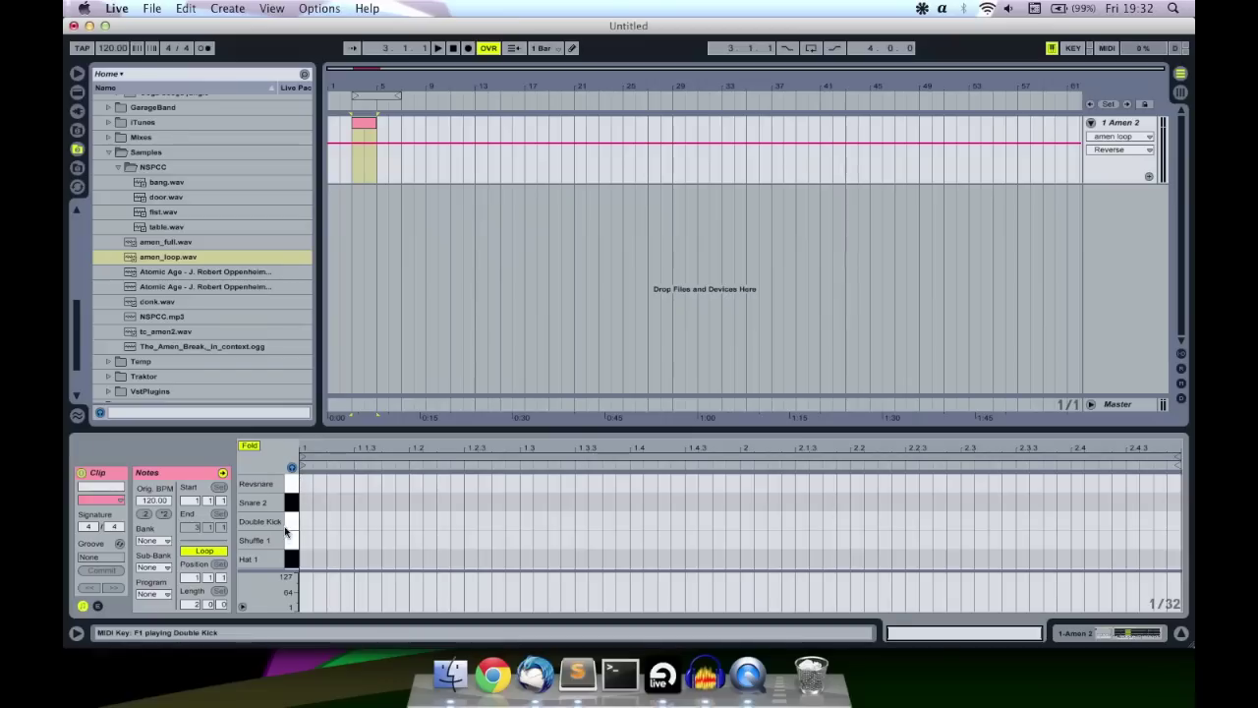
# - Place consecutive 1/32 notes for Kick 1, Kick 2 and Snare 1 at the start of the clip
pyautogui.click(288, 558)
pyautogui.scroll(-3, 292, 536)
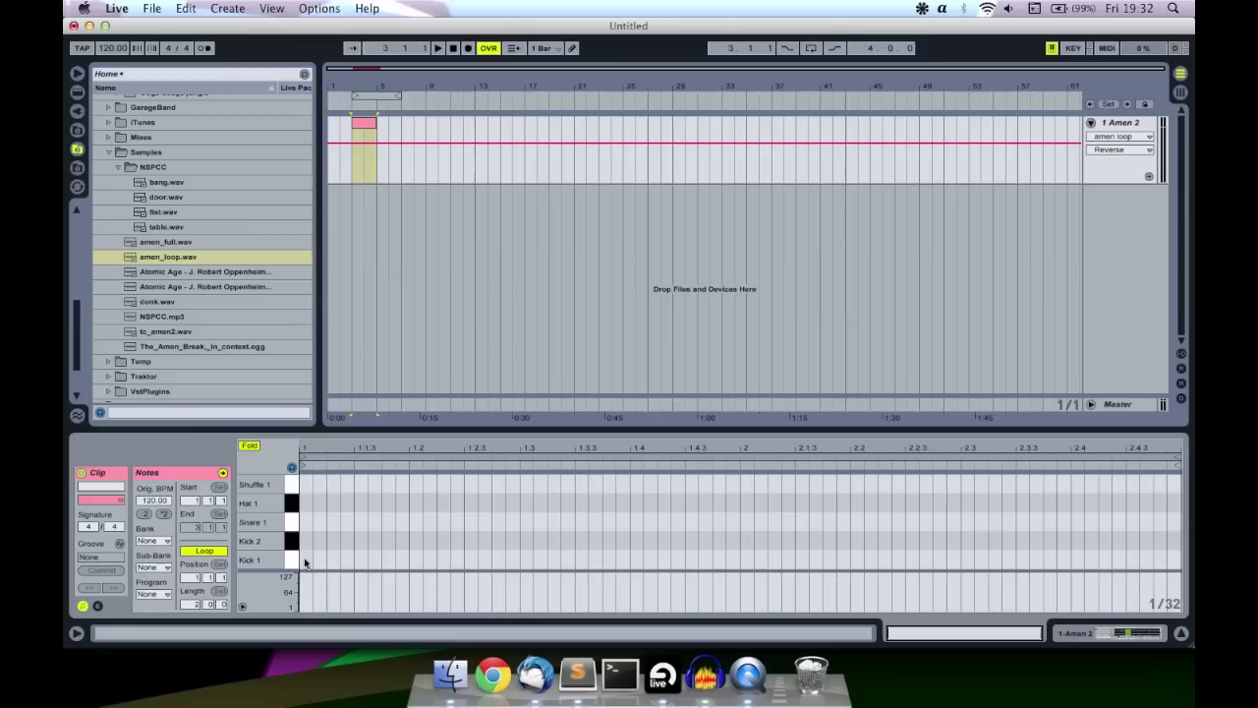
pyautogui.doubleClick(306, 558)
pyautogui.doubleClick(319, 540)
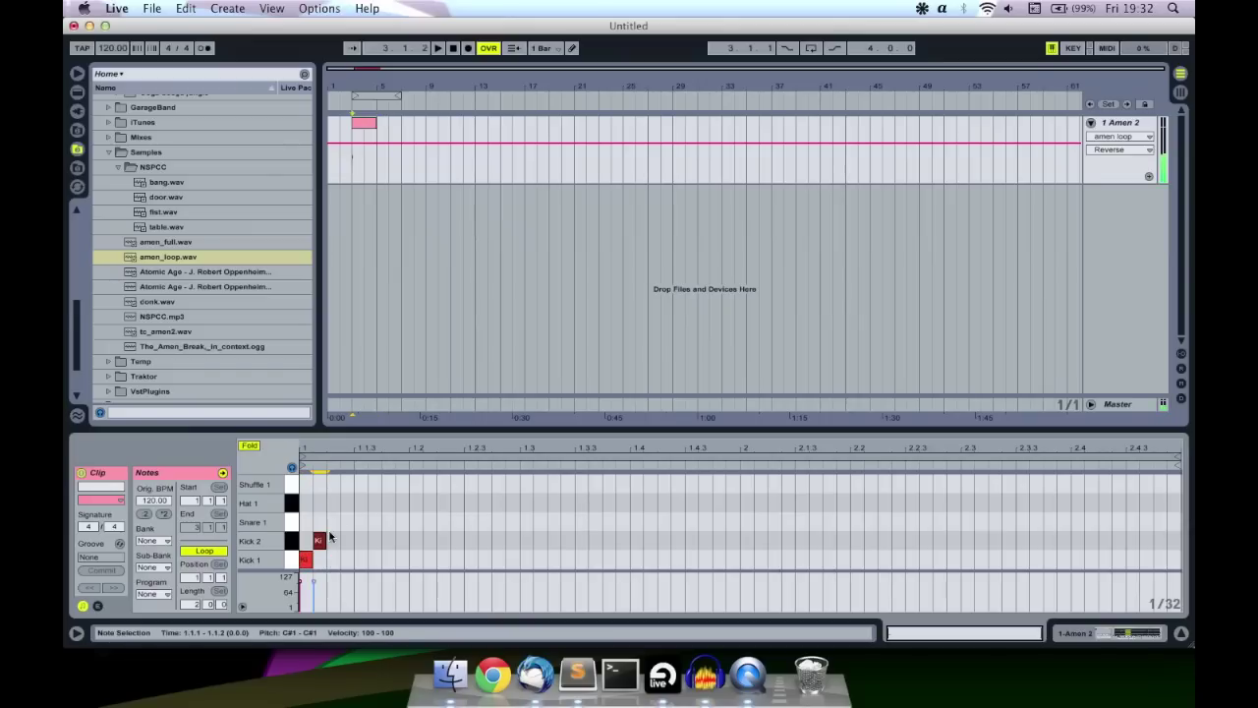
pyautogui.doubleClick(333, 522)
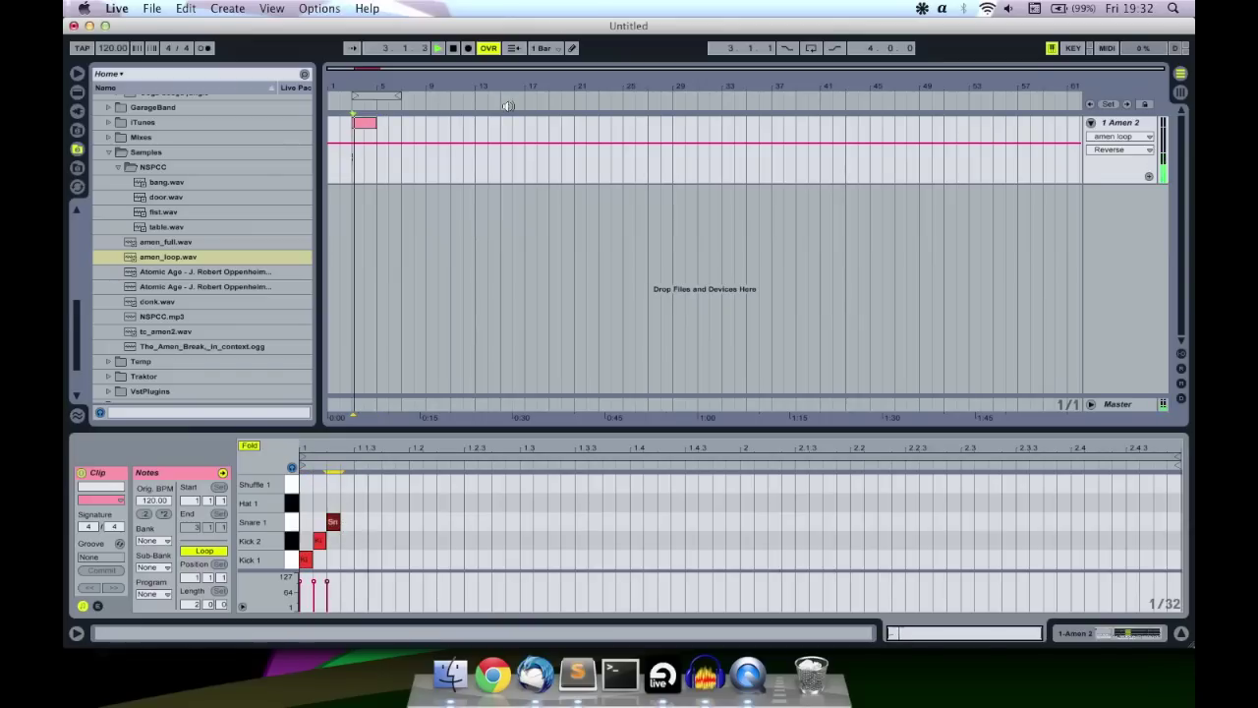
# - Replace the short notes with consecutive 1/16 notes for Kick 1, Kick 2 and Snare 1, and play the pattern
pyautogui.moveTo(317, 504); pyautogui.dragTo(348, 542)
pyautogui.press('Delete')
pyautogui.click(321, 560)
pyautogui.doubleClick(368, 522)
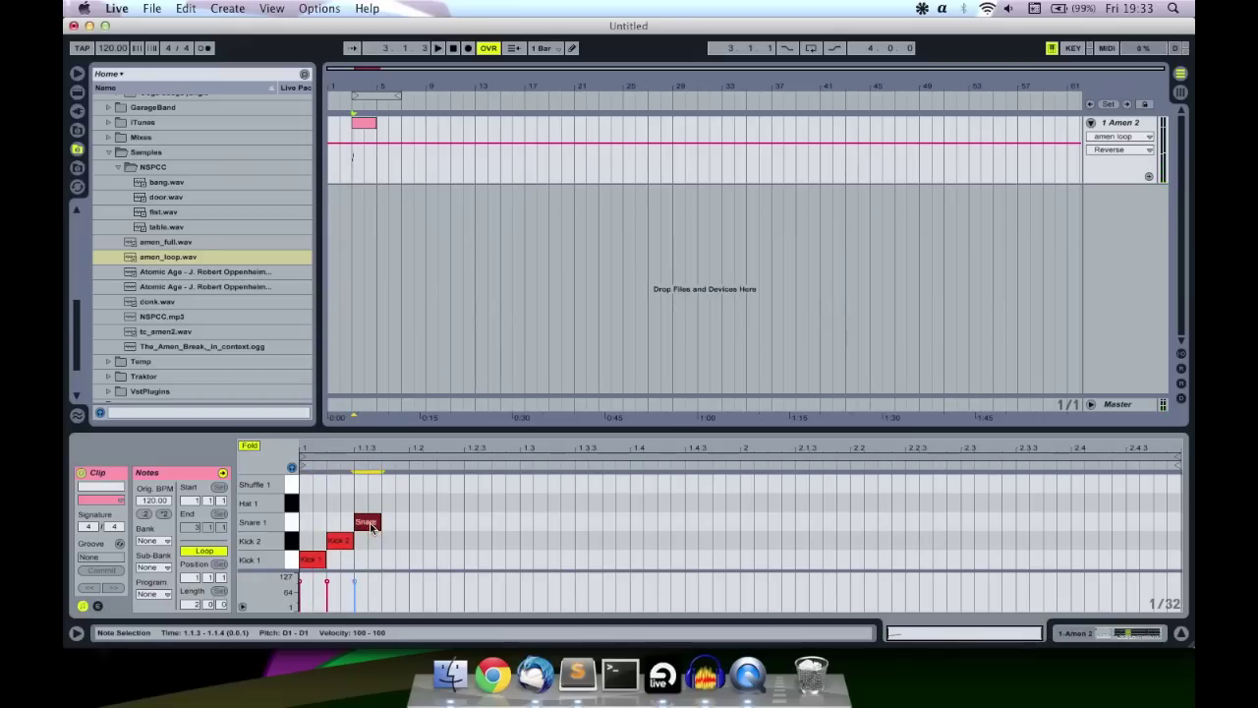
pyautogui.press('space')
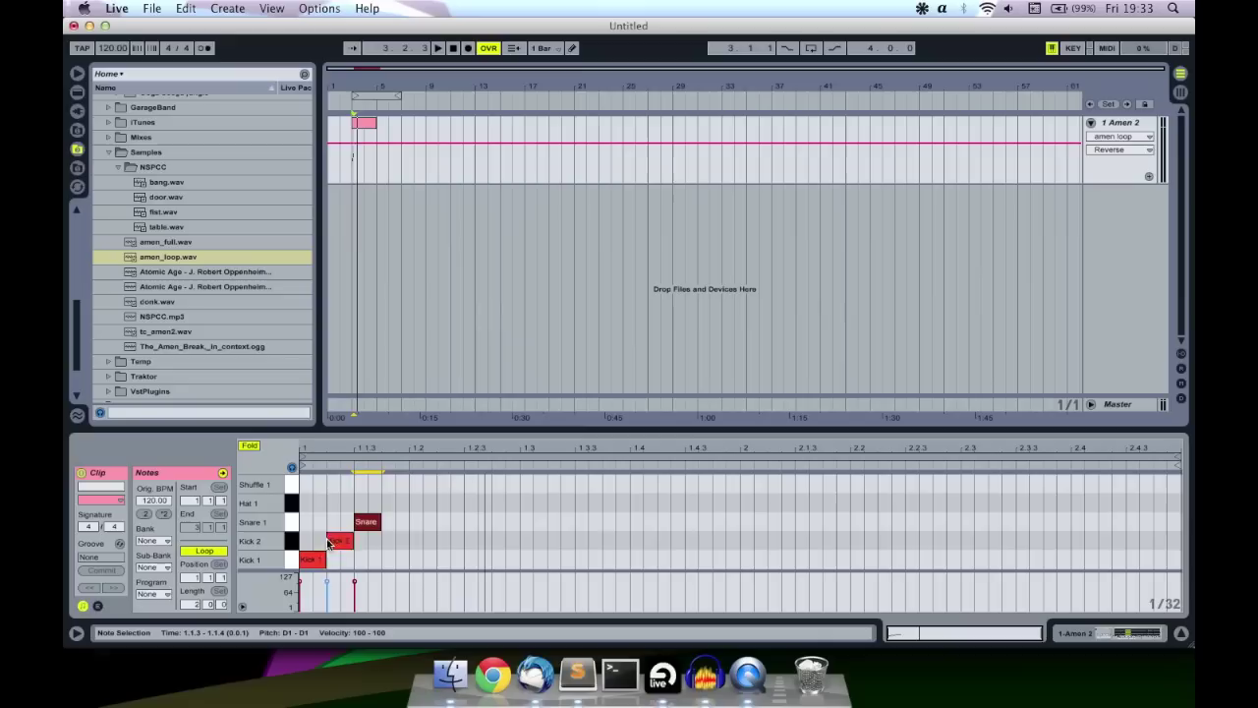
pyautogui.click(340, 543)
pyautogui.press('space')
# - Continue the pattern after the snare with Kick 2 and Kick 1, two 1/32 Kick 2 hits and a 1/32 Kick 1 at 1.2.3
pyautogui.doubleClick(395, 541)
pyautogui.doubleClick(423, 559)
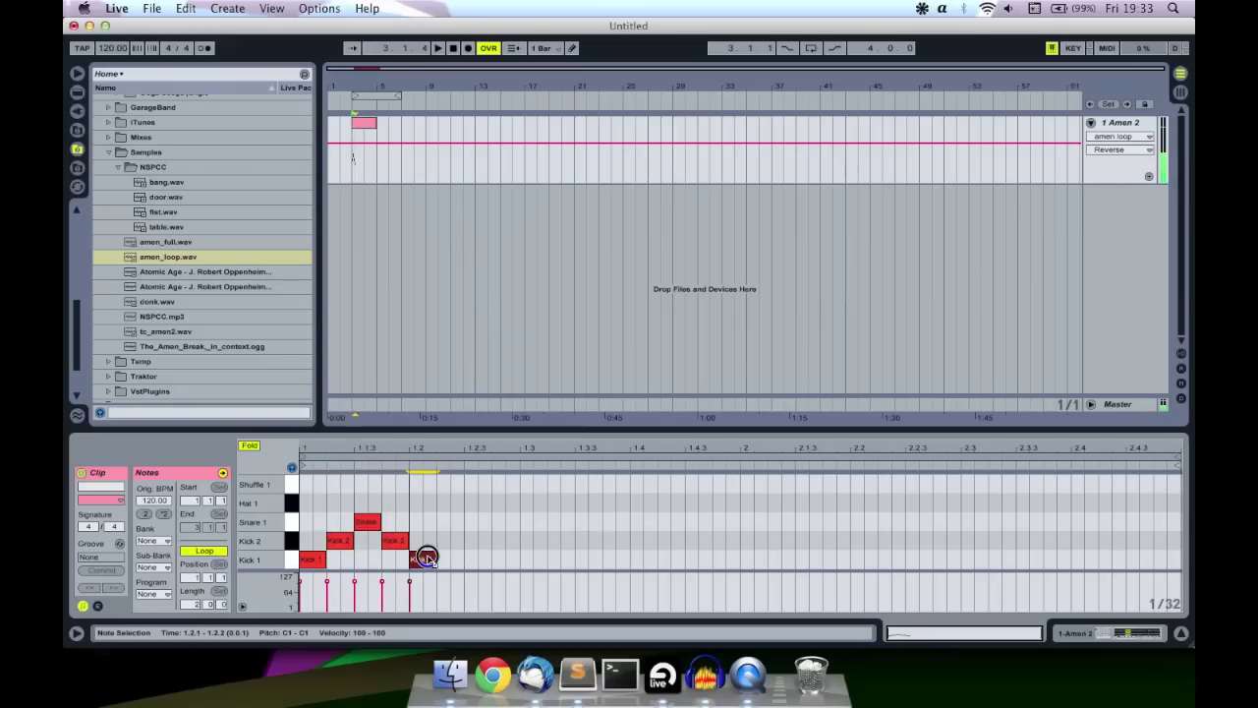
pyautogui.doubleClick(450, 541)
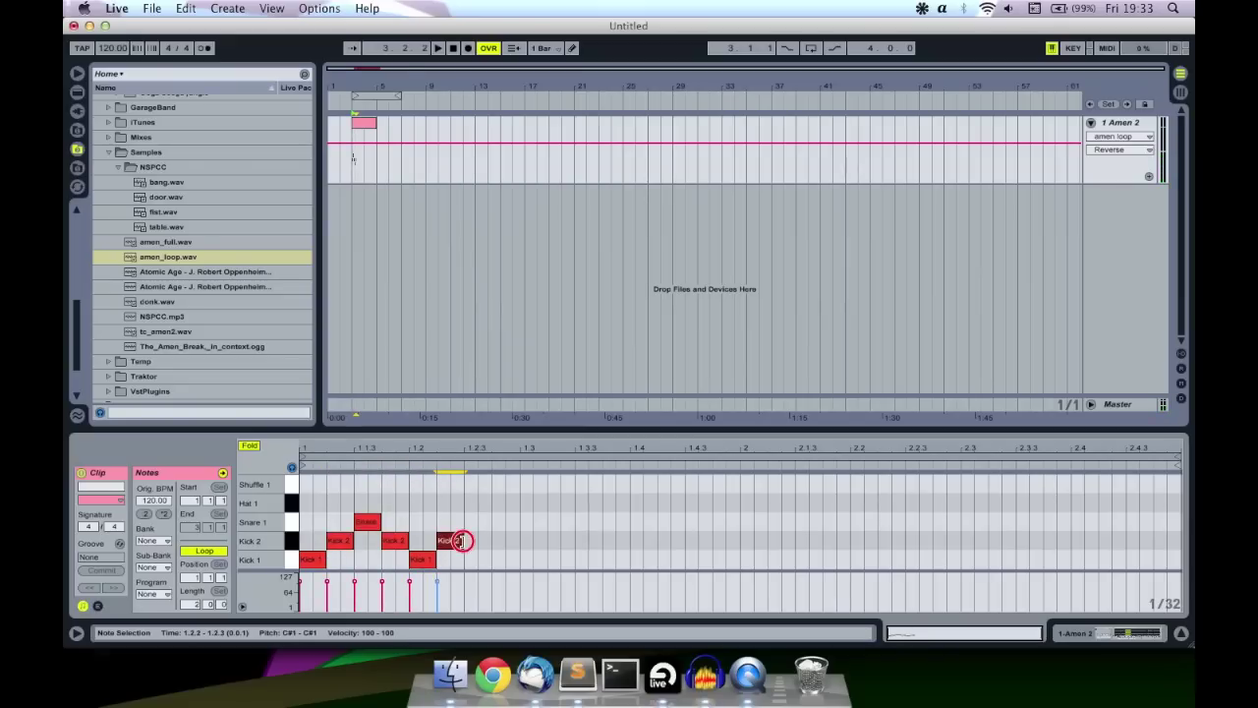
pyautogui.doubleClick(454, 541)
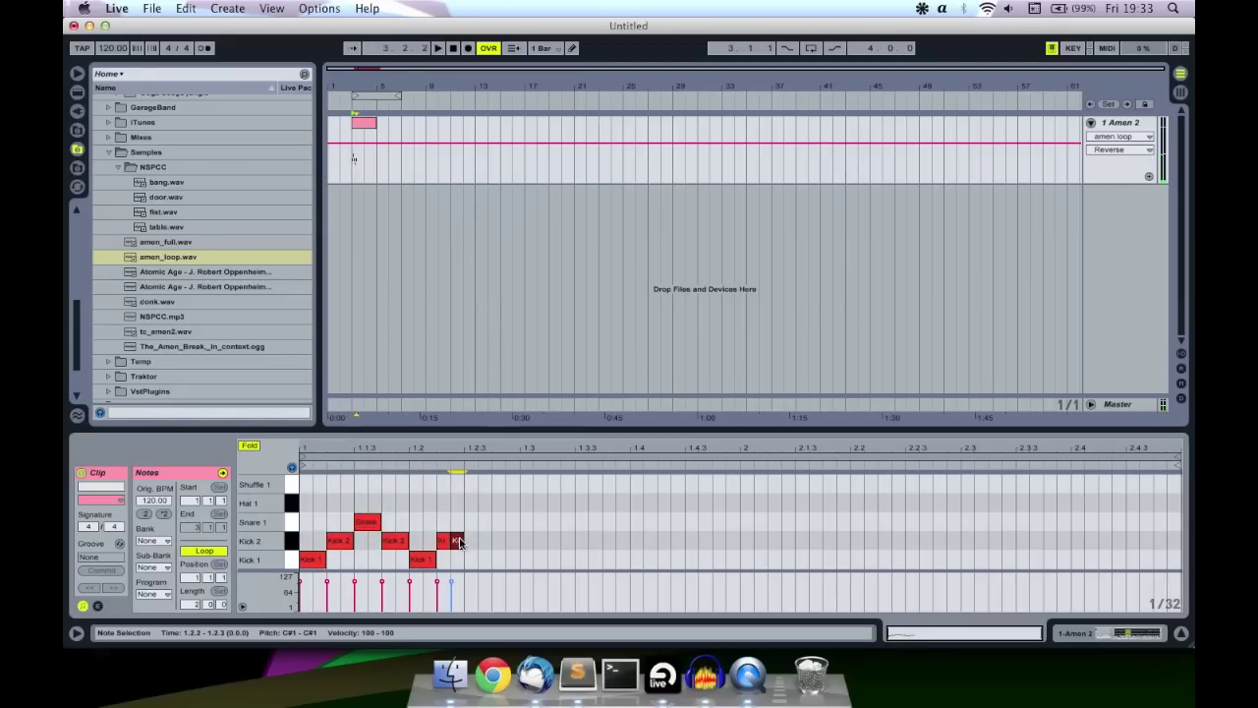
pyautogui.doubleClick(470, 559)
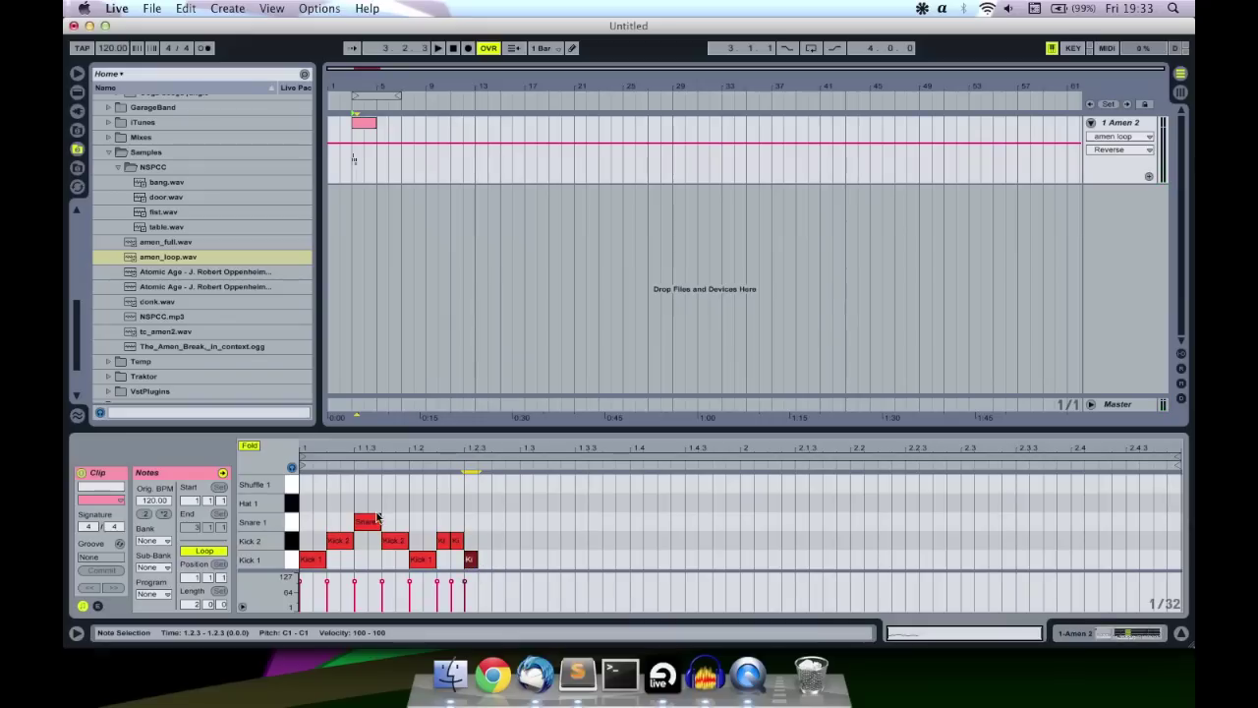
# - Copy the Snare 1 note to 1.3 and 1.3.3, and play the pattern
pyautogui.moveTo(371, 523)
pyautogui.mouseDown()
pyautogui.moveTo(533, 517)
pyautogui.moveTo(354, 514)
pyautogui.moveTo(579, 515)
pyautogui.moveTo(590, 526)
pyautogui.mouseUp()
pyautogui.press('space')
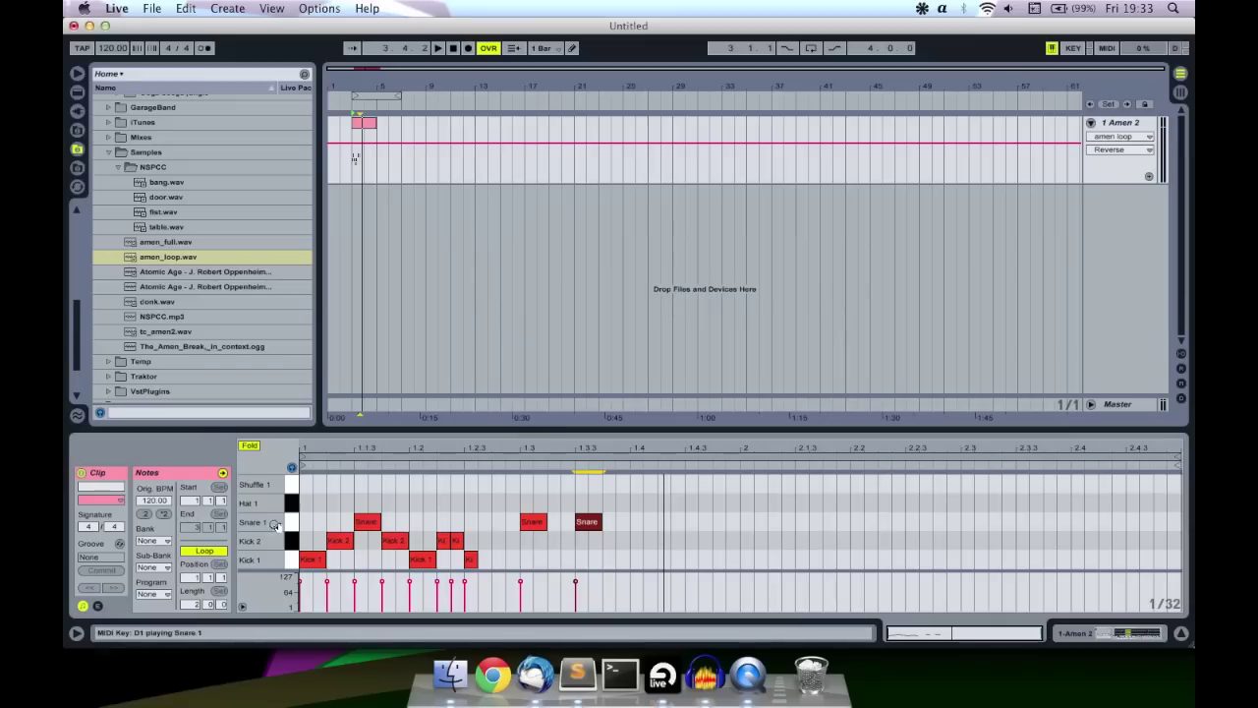
pyautogui.click(332, 544)
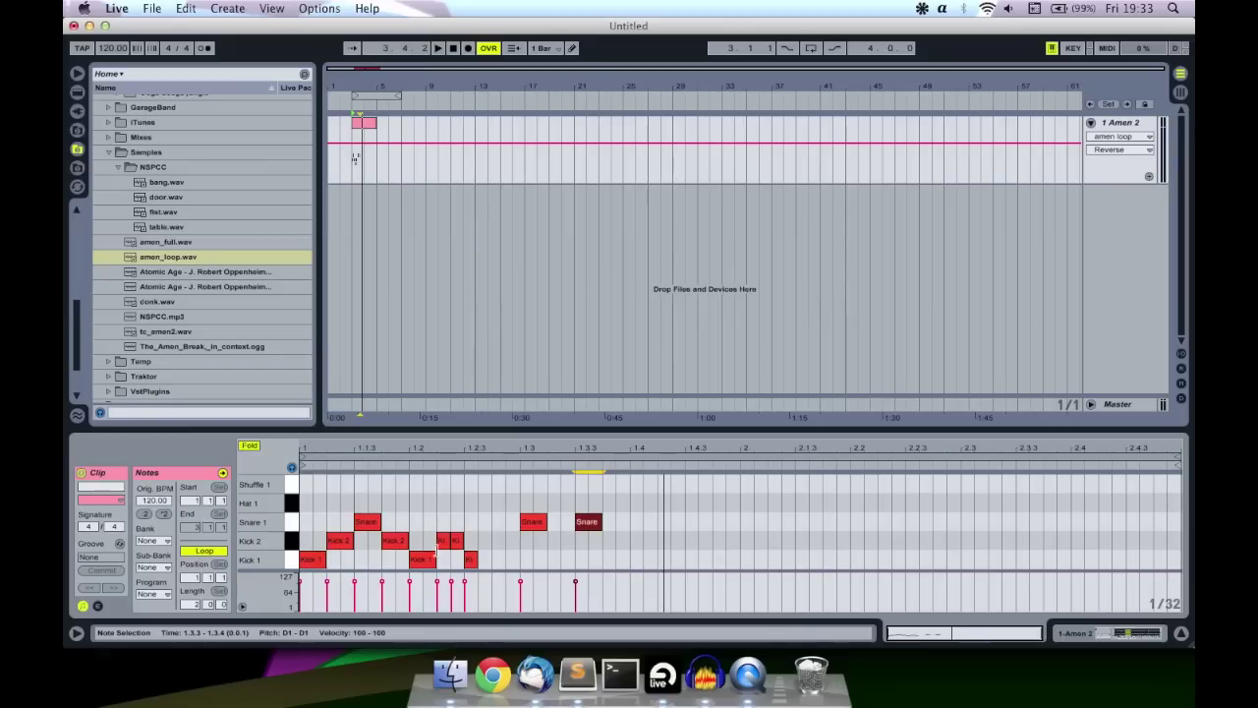
pyautogui.click(484, 374)
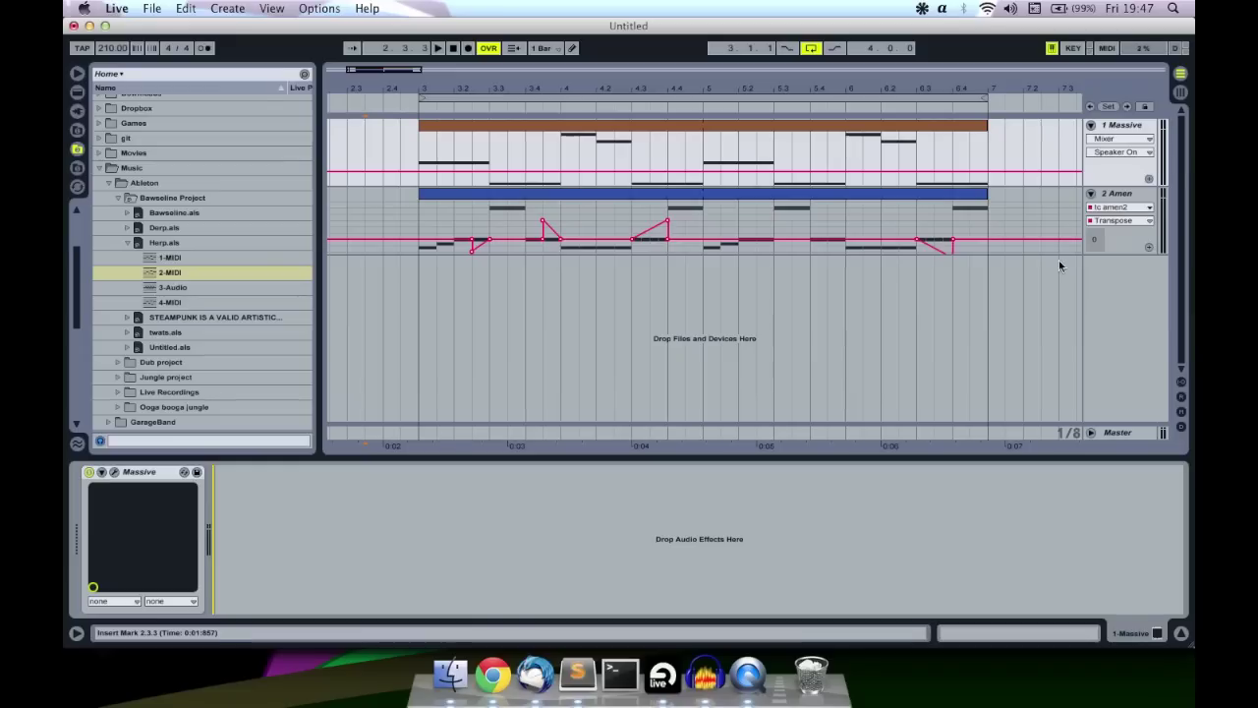
# - Examine the Amen track's devices and the drum notes in its clip
pyautogui.click(1118, 193)
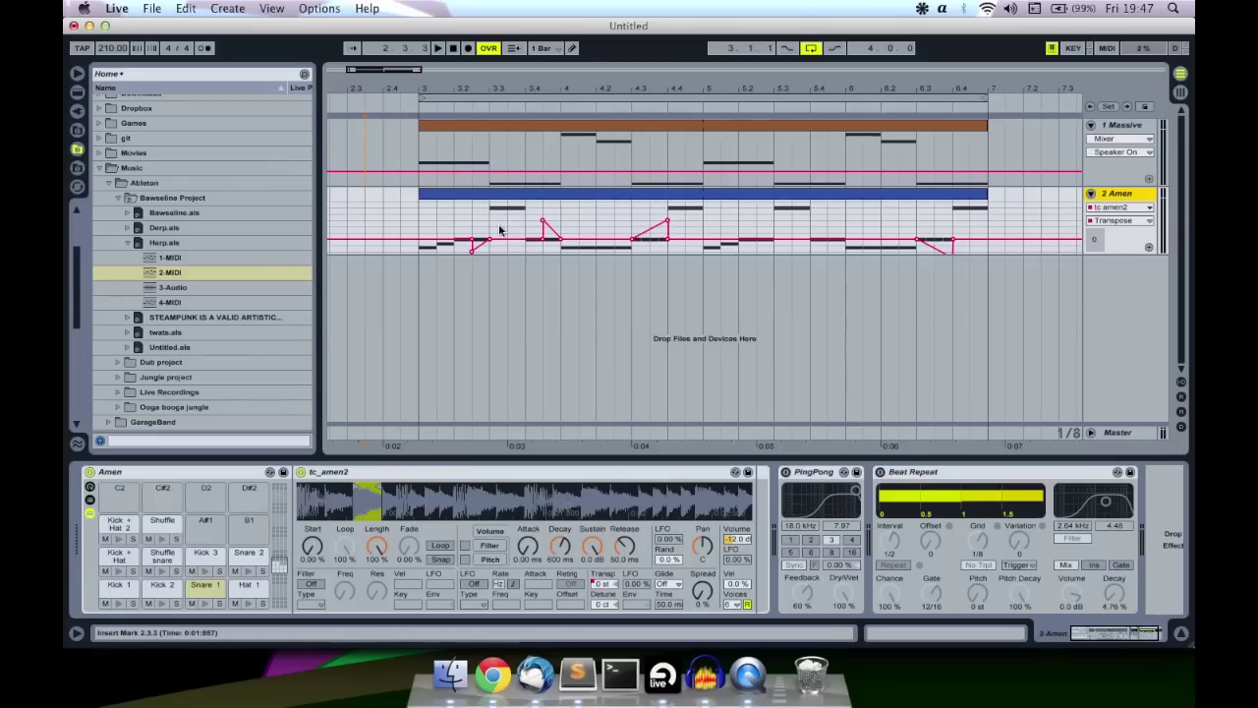
pyautogui.doubleClick(471, 194)
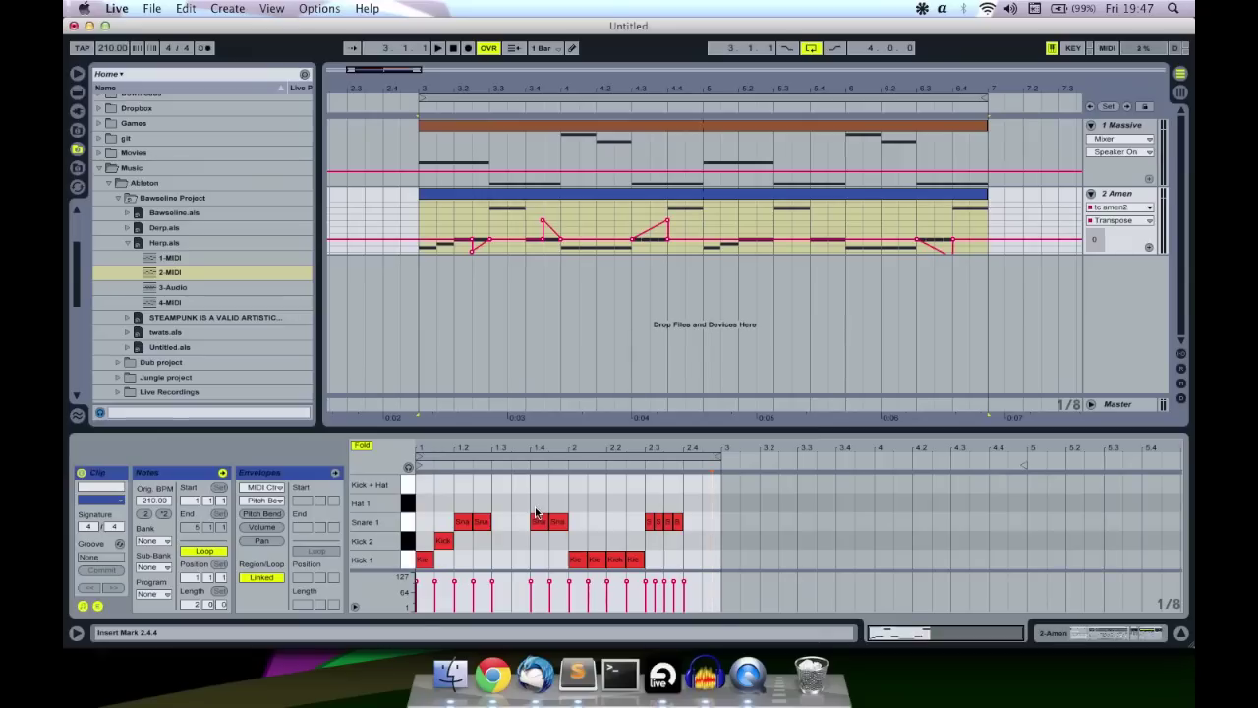
pyautogui.scroll(-2, 576, 511)
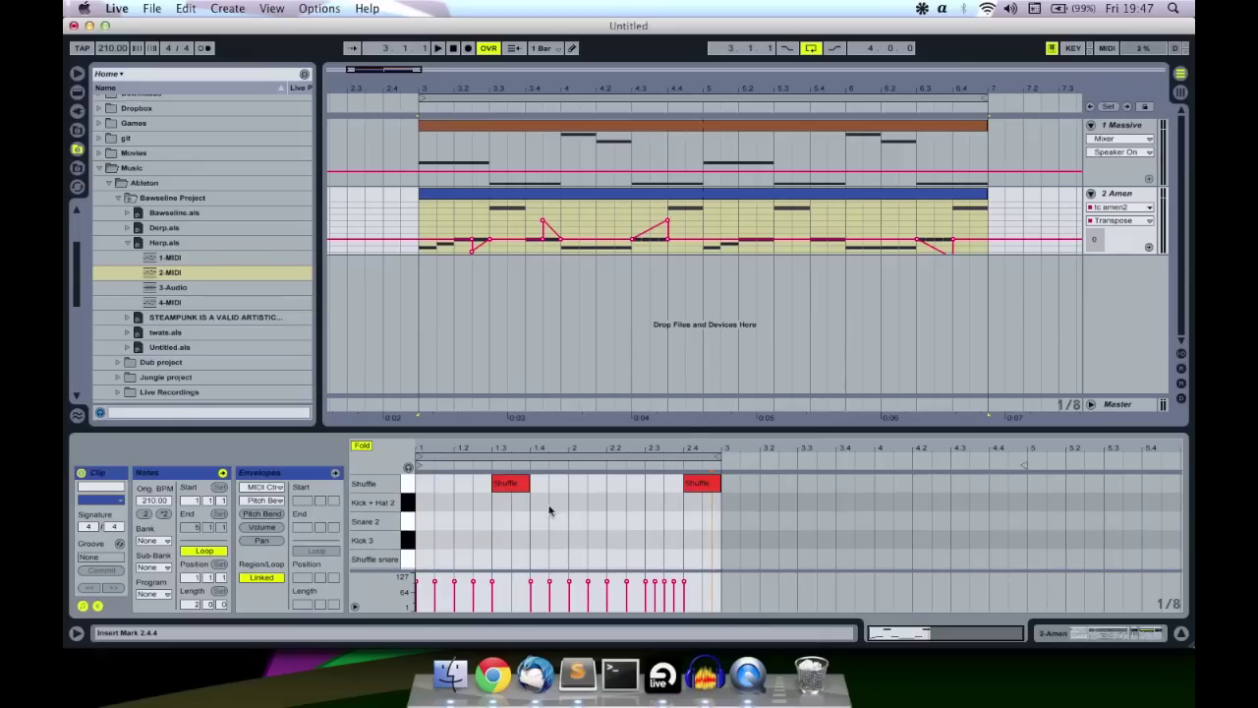
pyautogui.scroll(3, 548, 508)
pyautogui.scroll(-1, 583, 508)
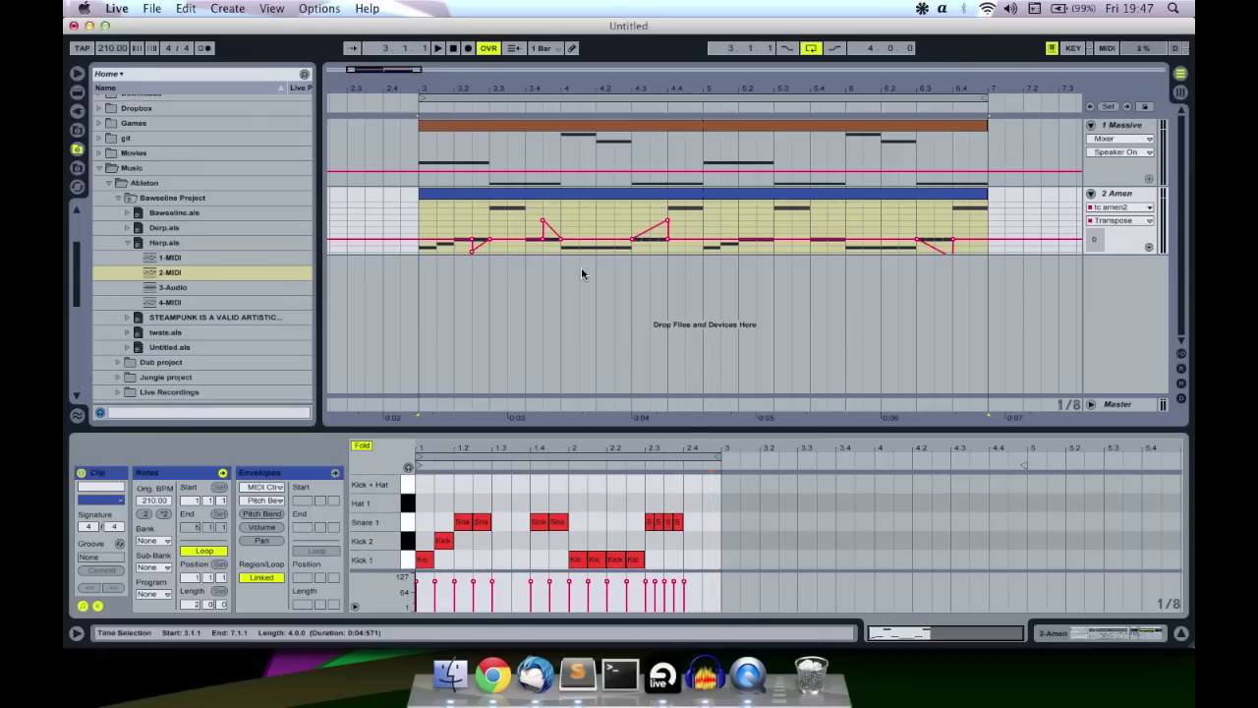
# - Play the Massive and Amen tracks from 2.4.1 to hear the Transpose automation on the drums
pyautogui.click(387, 159)
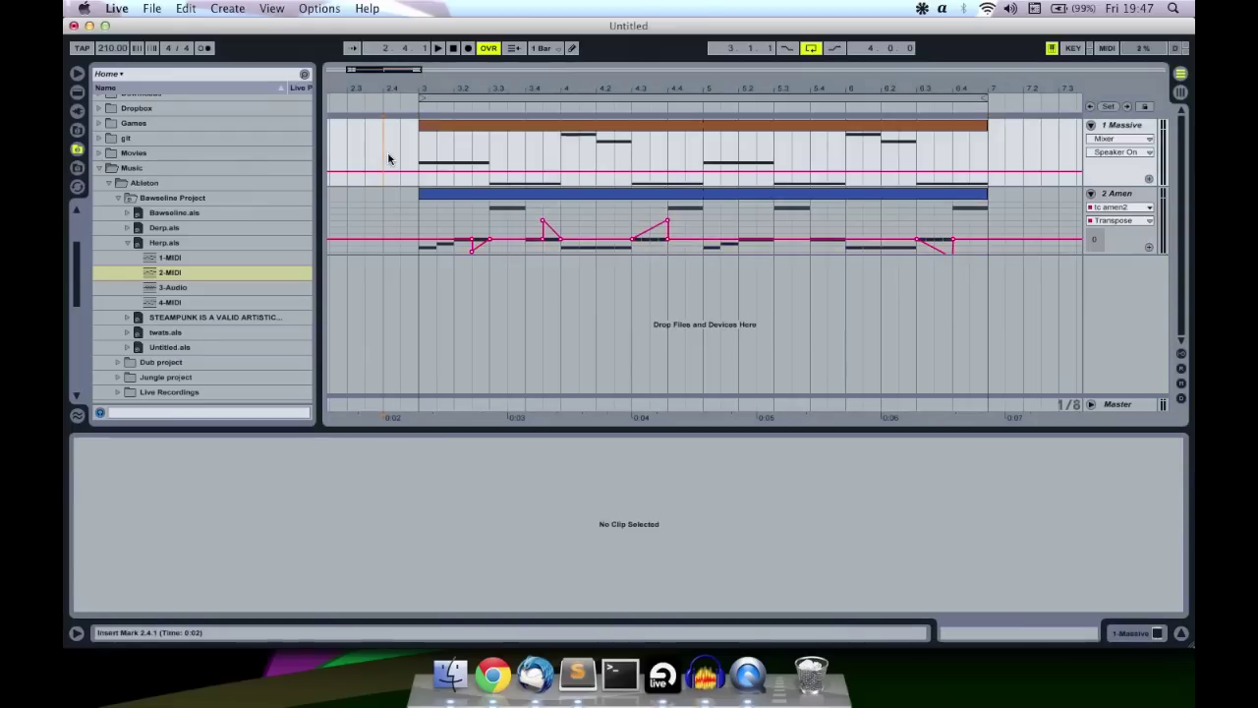
pyautogui.press('space')
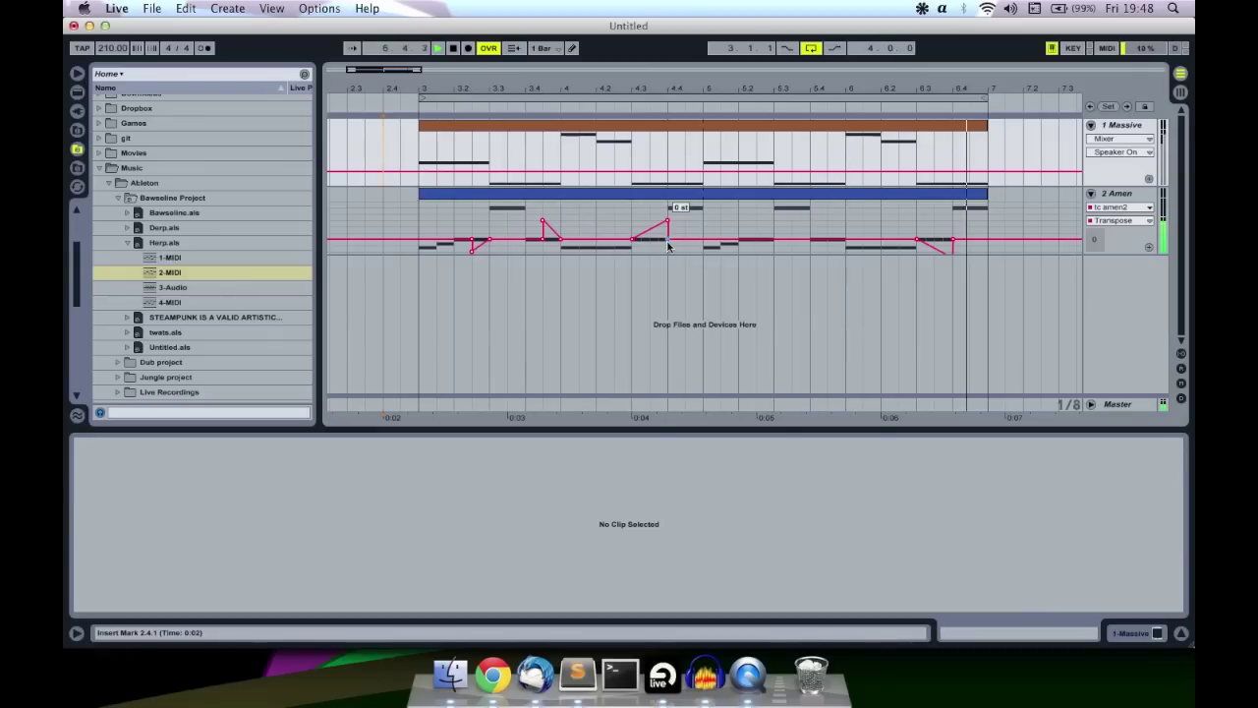
pyautogui.press('space')
# - Undo the last change to the Transpose automation on the Amen track
pyautogui.click(373, 227)
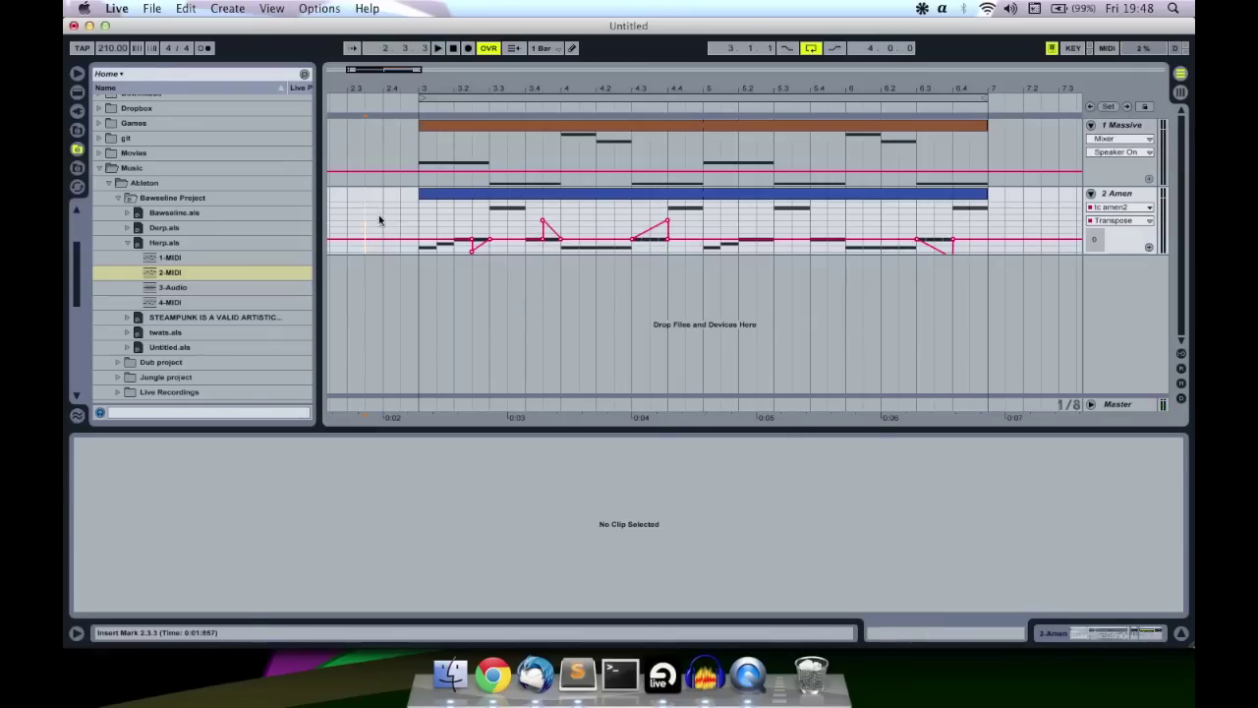
pyautogui.click(381, 219)
pyautogui.press('super+z')
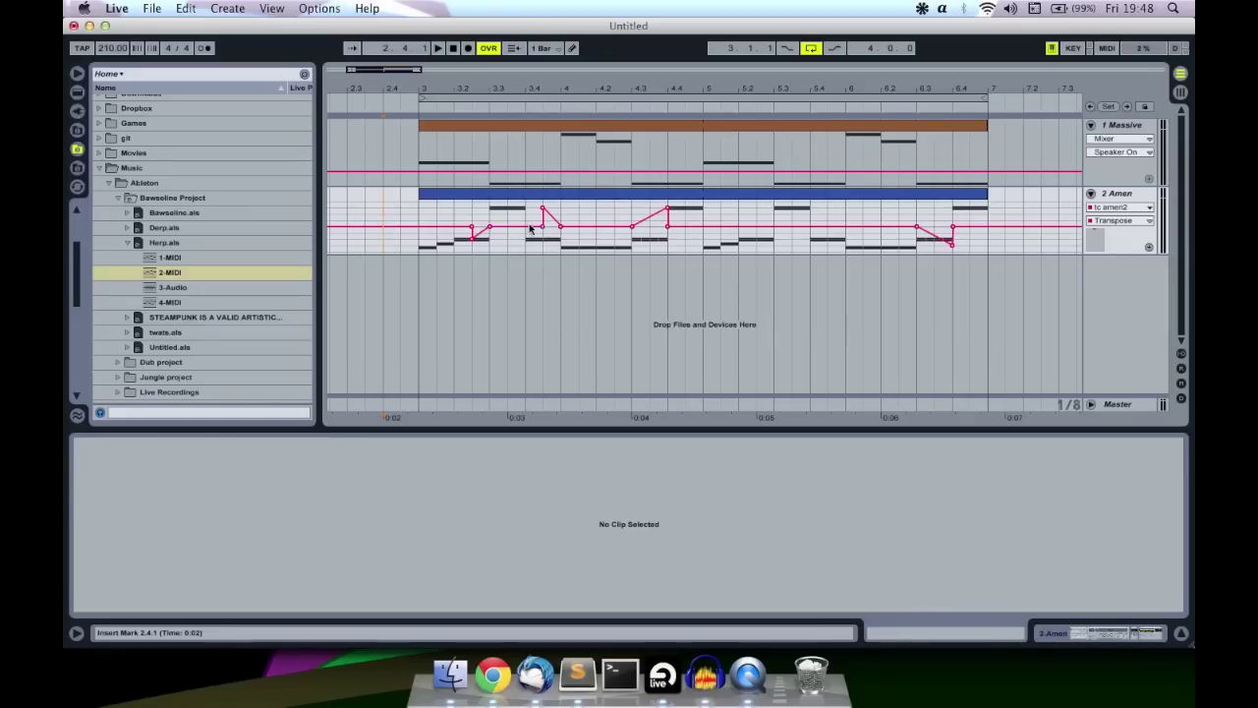
pyautogui.moveTo(545, 226)
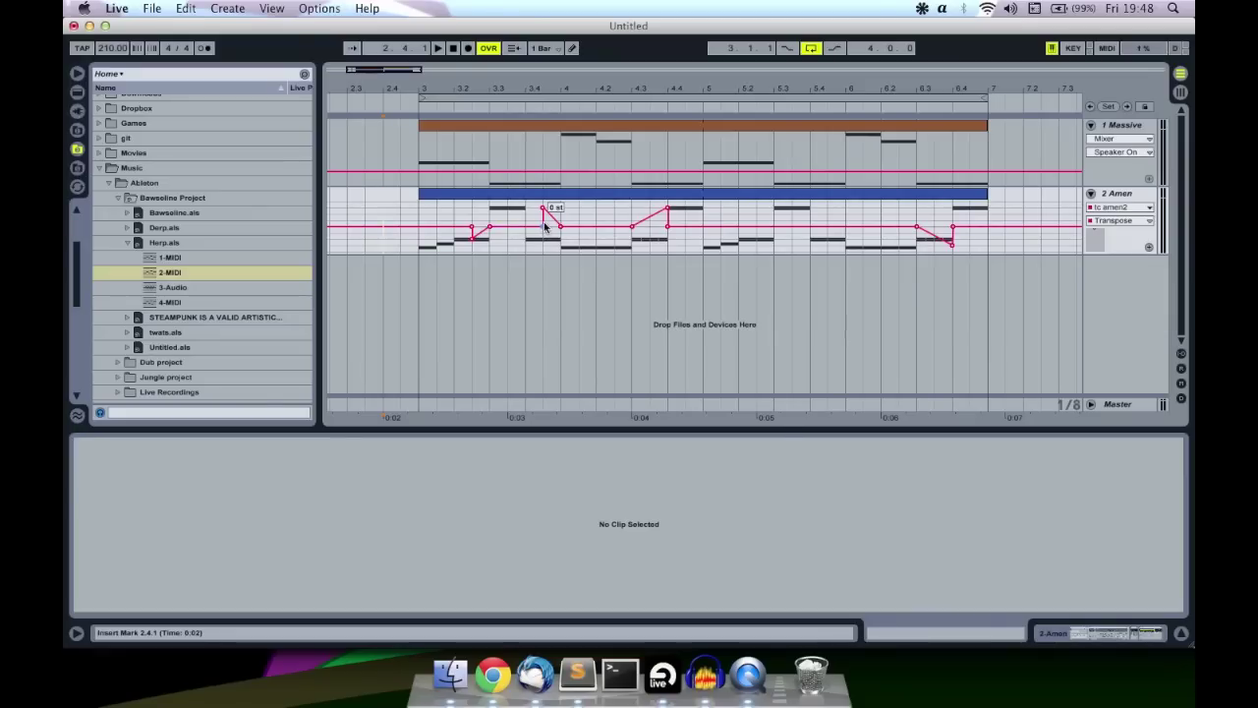
# - Examine the Amen clip's notes, the Snare 1 pad and its automatable parameters including Transpose, and play the loop from 3.1.1
pyautogui.click(922, 193)
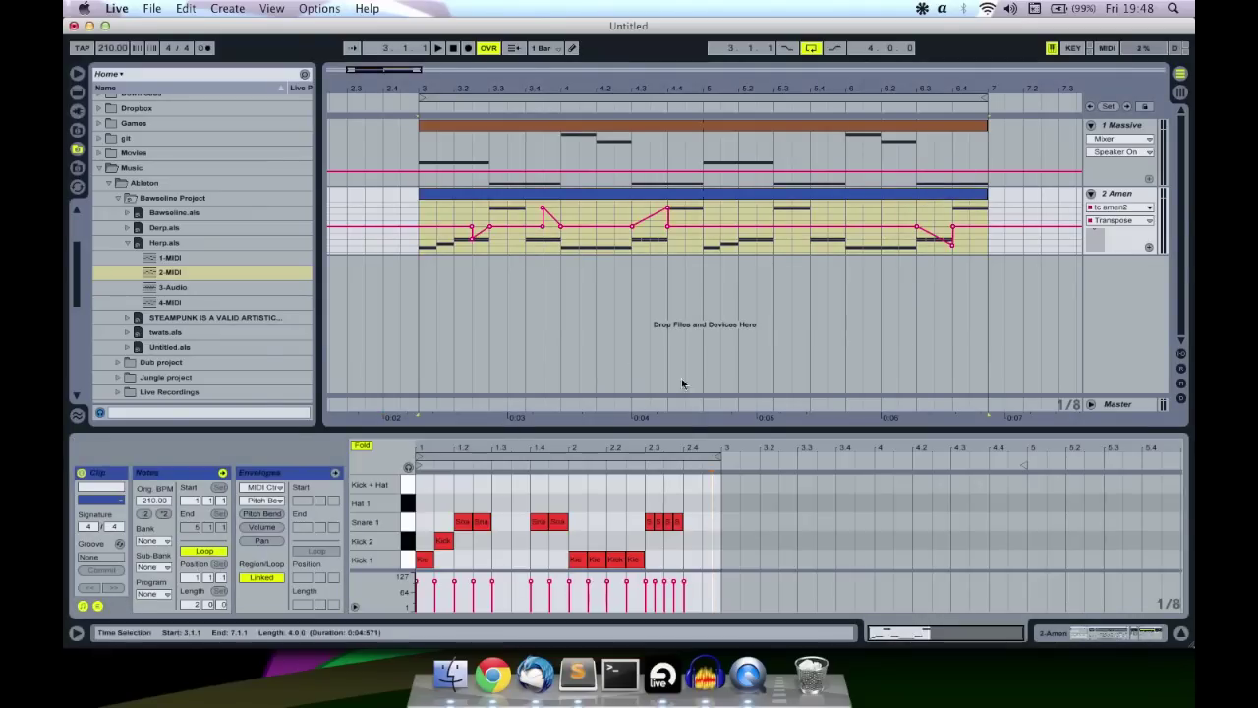
pyautogui.hotkey('shift', 'Tab')
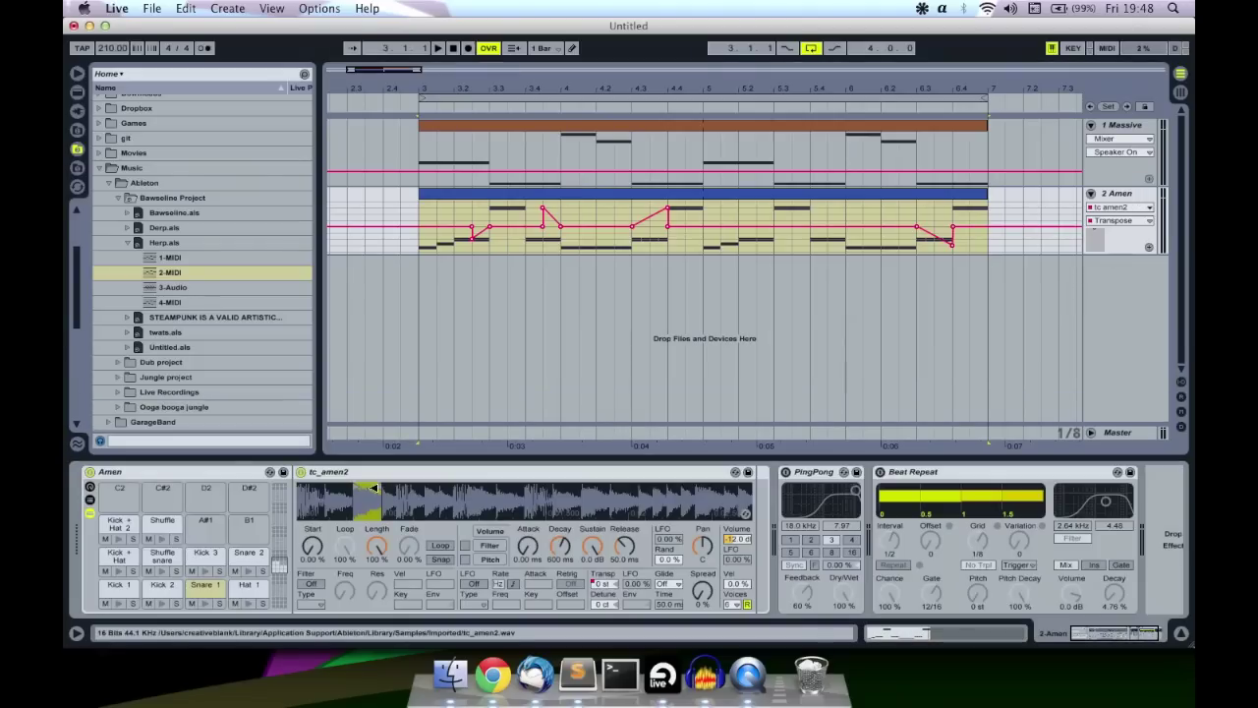
pyautogui.click(209, 592)
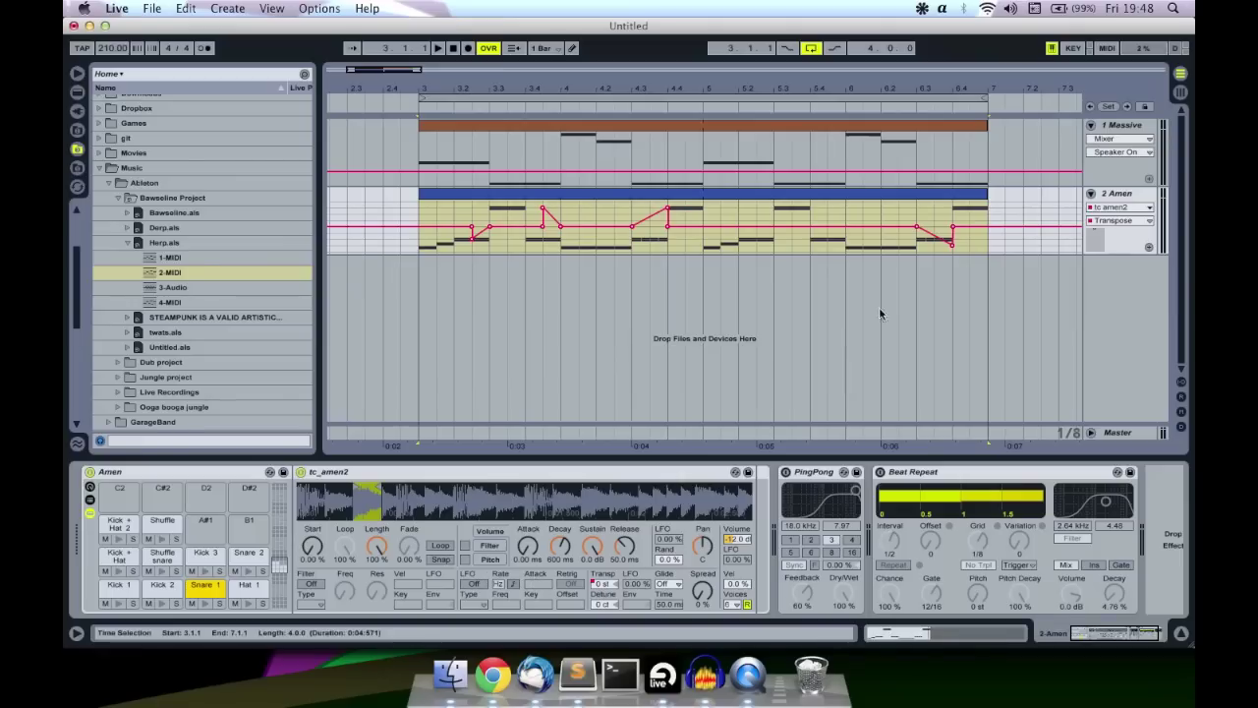
pyautogui.click(1130, 223)
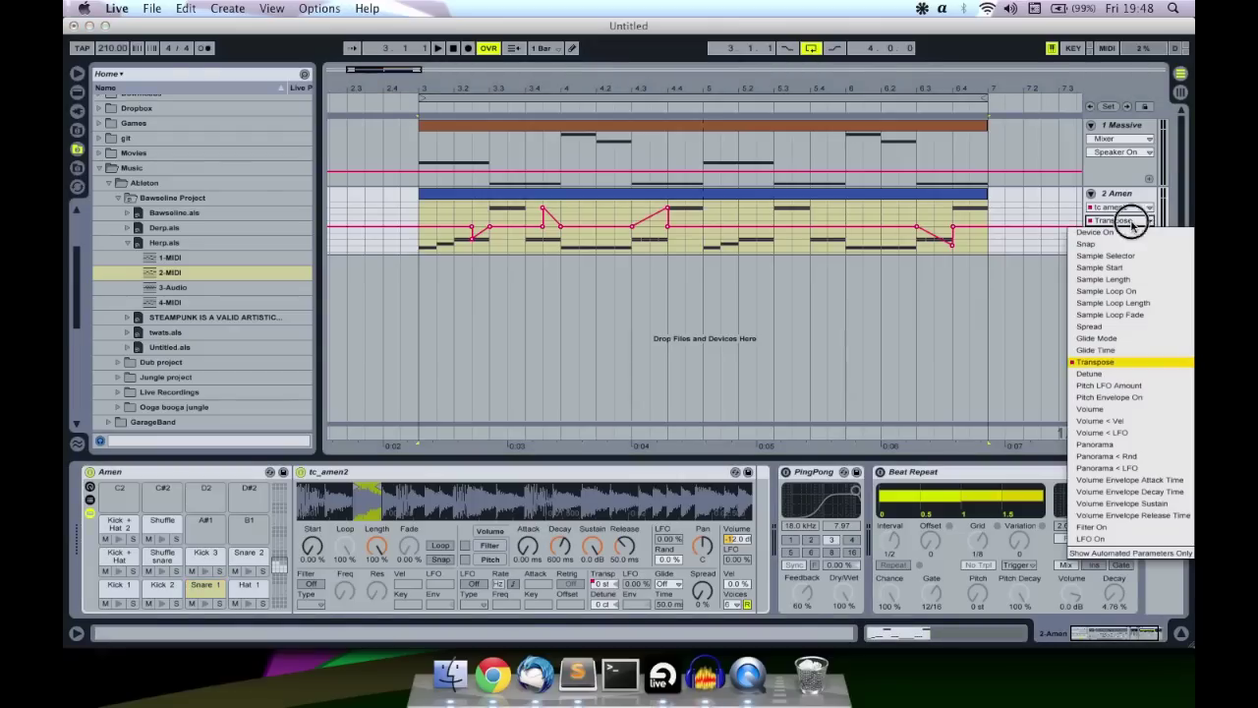
pyautogui.click(1128, 221)
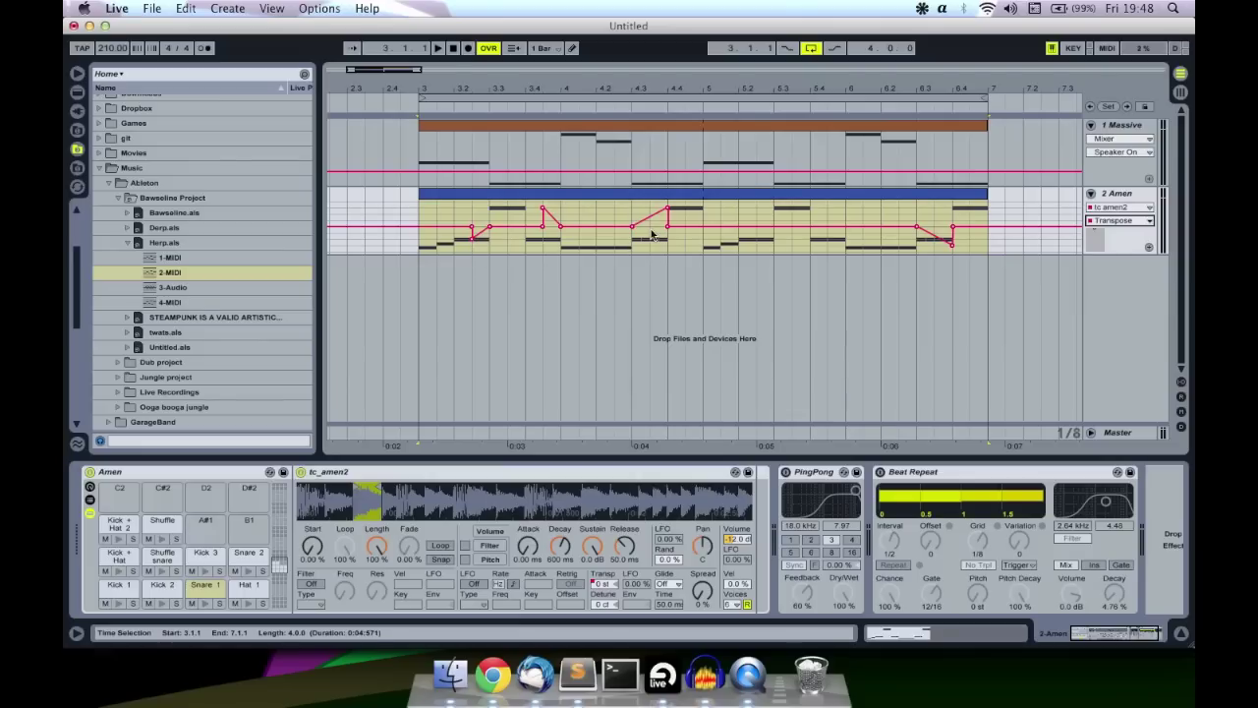
pyautogui.press('space')
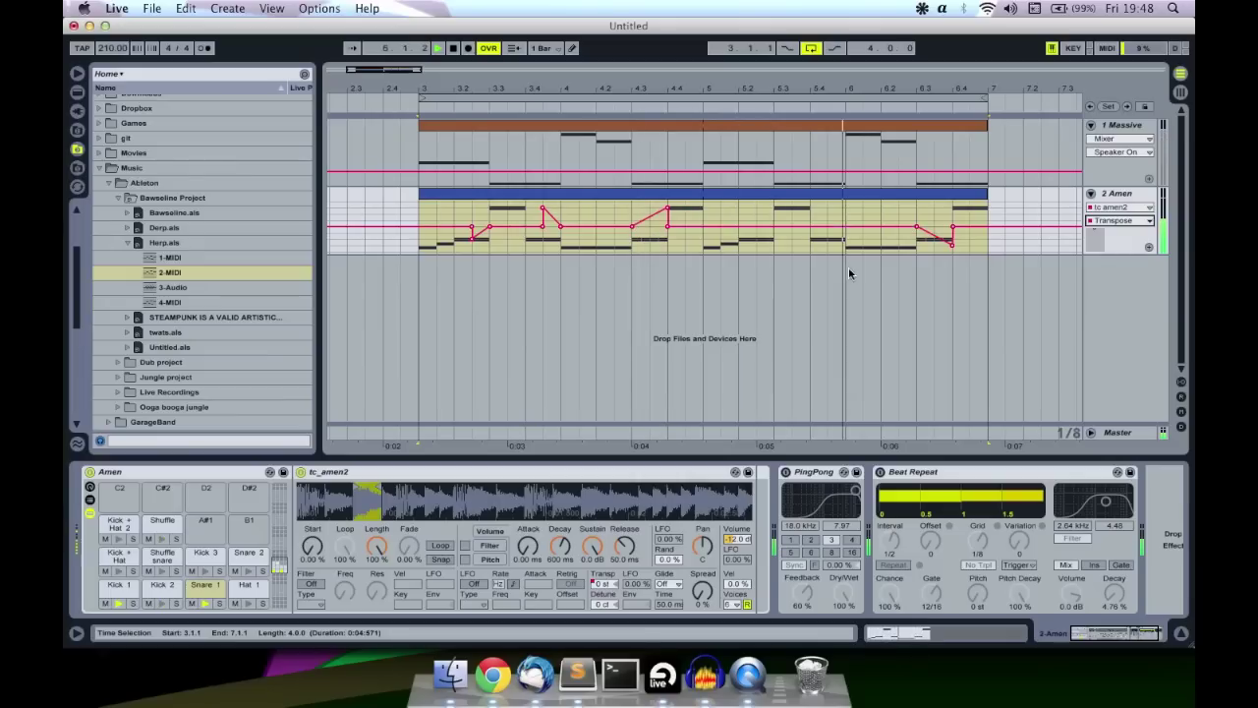
pyautogui.press('space')
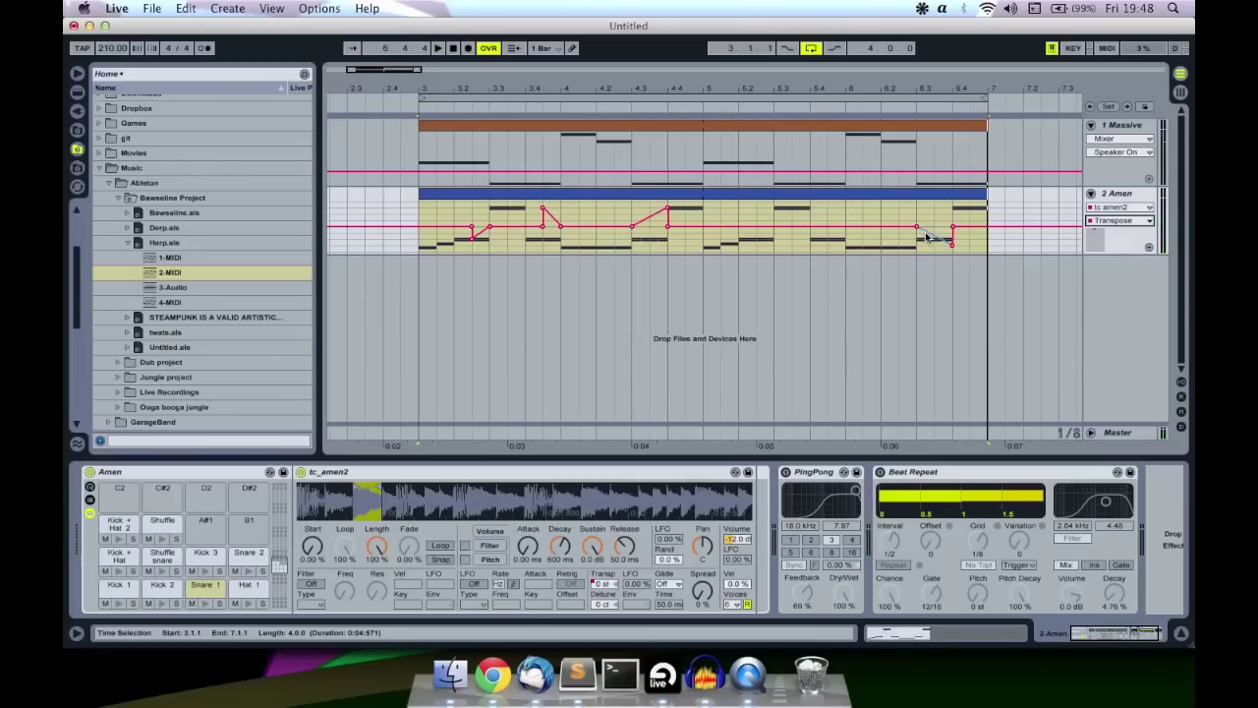
# - Raise the Amen track's Transpose breakpoint at 6.4 to the level of the peak at 4.4, and play from 5.2.3
pyautogui.click(762, 298)
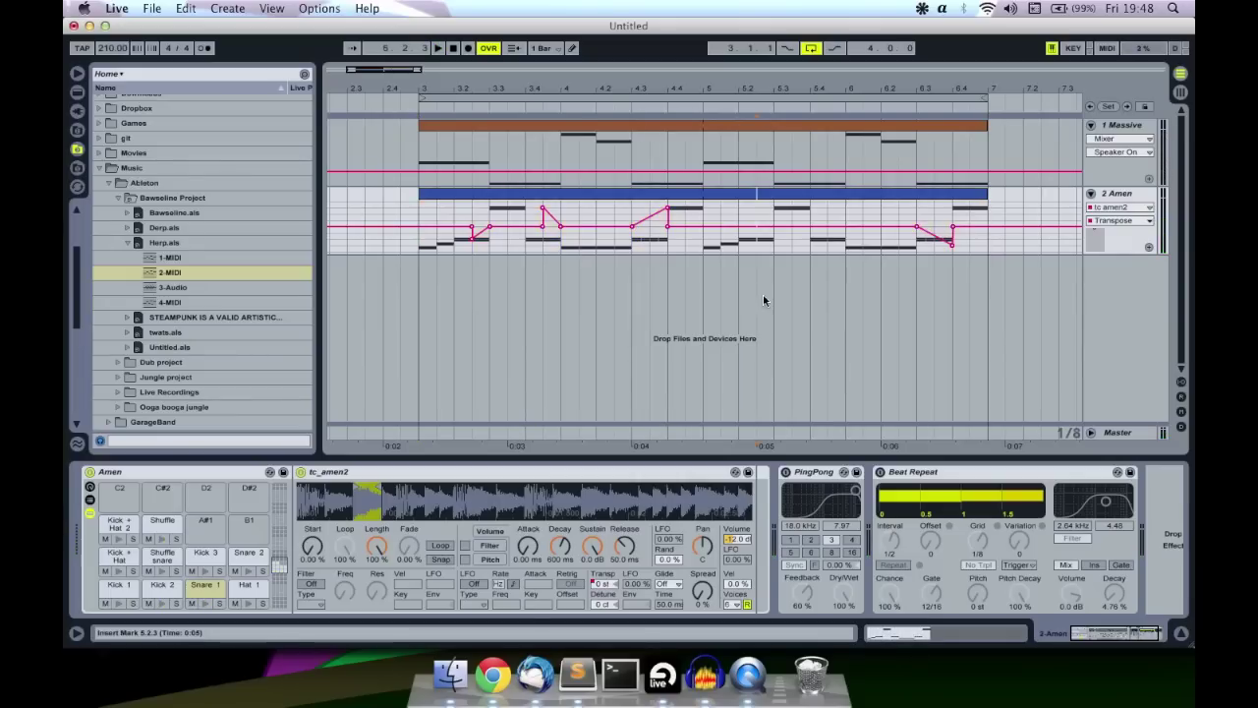
pyautogui.moveTo(951, 244); pyautogui.dragTo(949, 213)
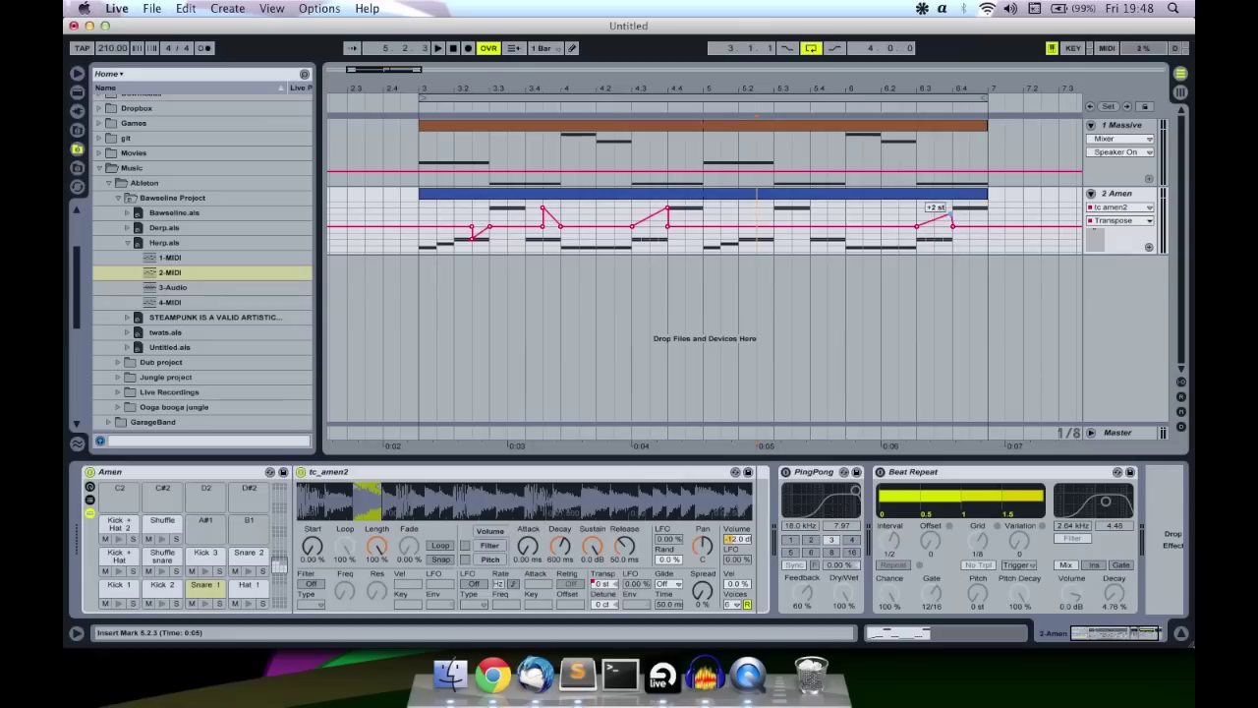
pyautogui.press('space')
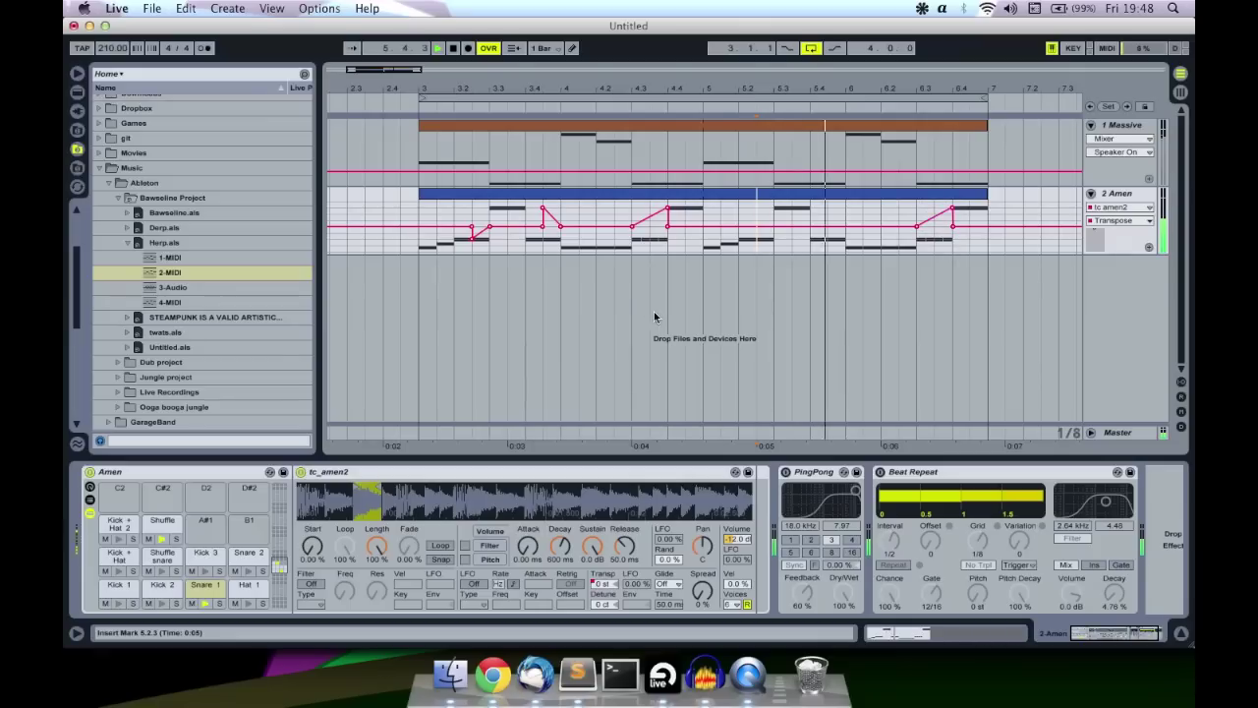
pyautogui.press('space')
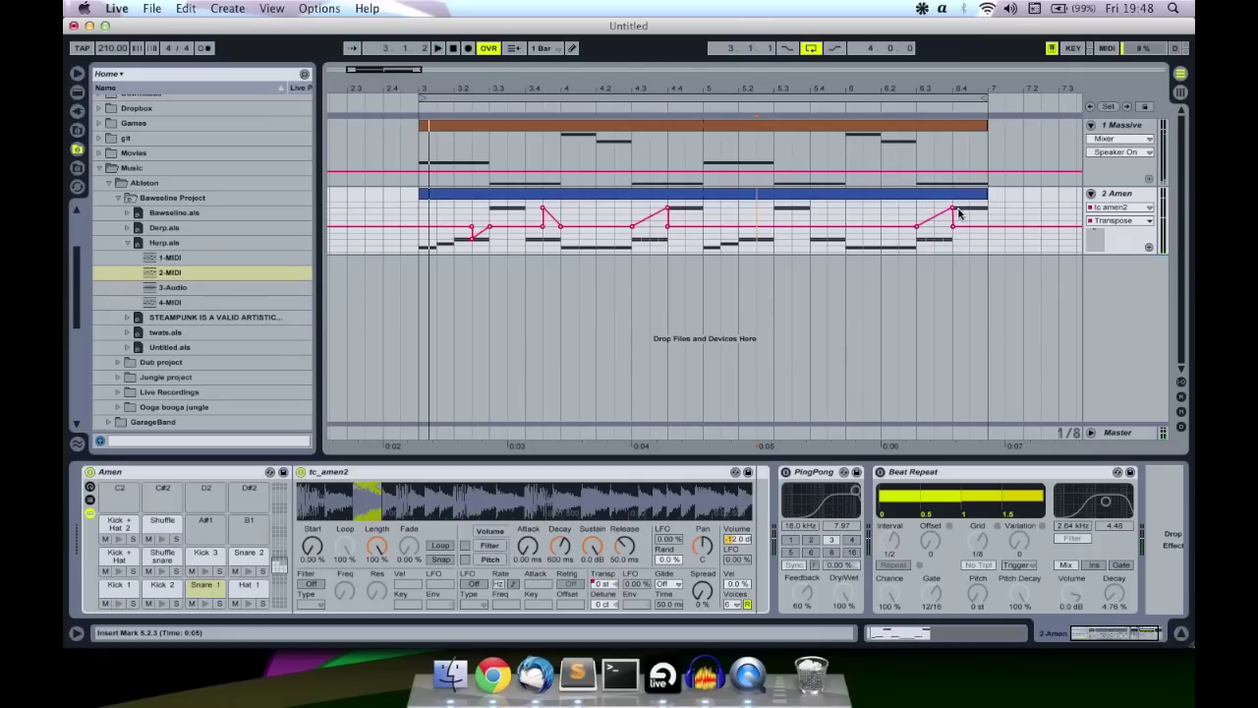
# - Lower the Amen track's Transpose breakpoint at 6.4 to about -37 st, and play the steep pitch drop from 5.2.3
pyautogui.moveTo(952, 225)
pyautogui.mouseDown()
pyautogui.moveTo(935, 242)
pyautogui.moveTo(952, 226)
pyautogui.mouseUp()
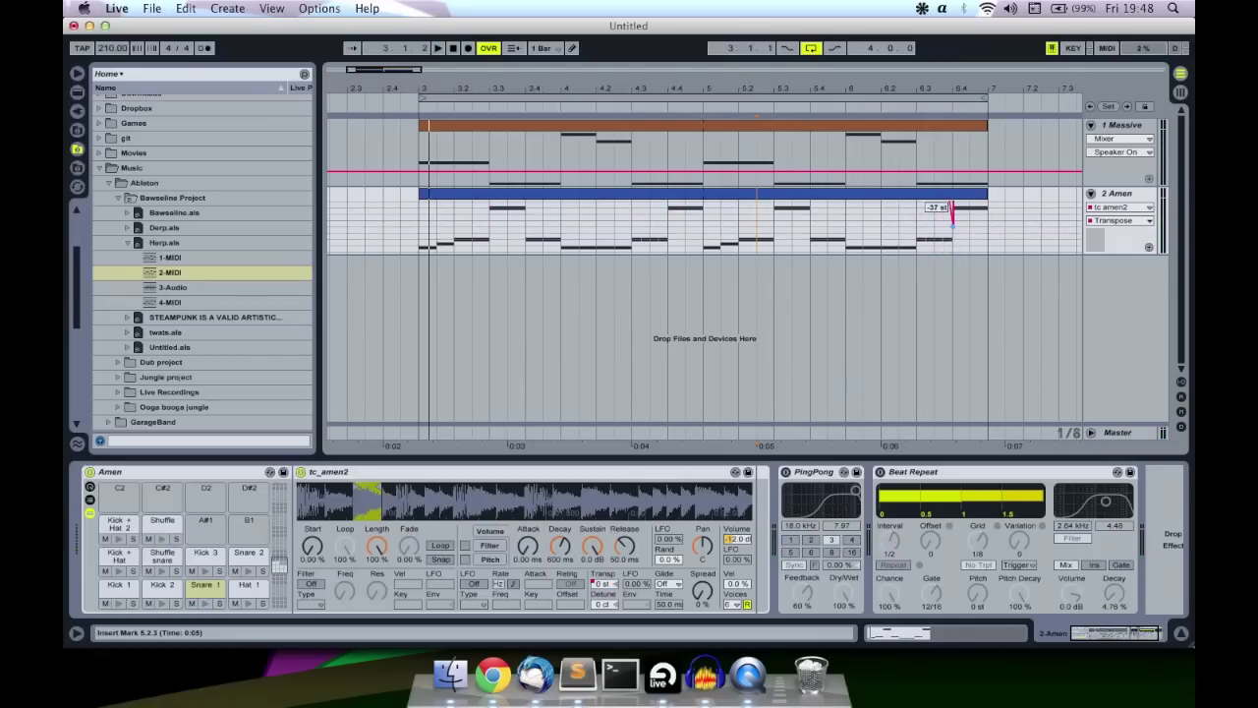
pyautogui.press('super+z')
pyautogui.press('super+z')
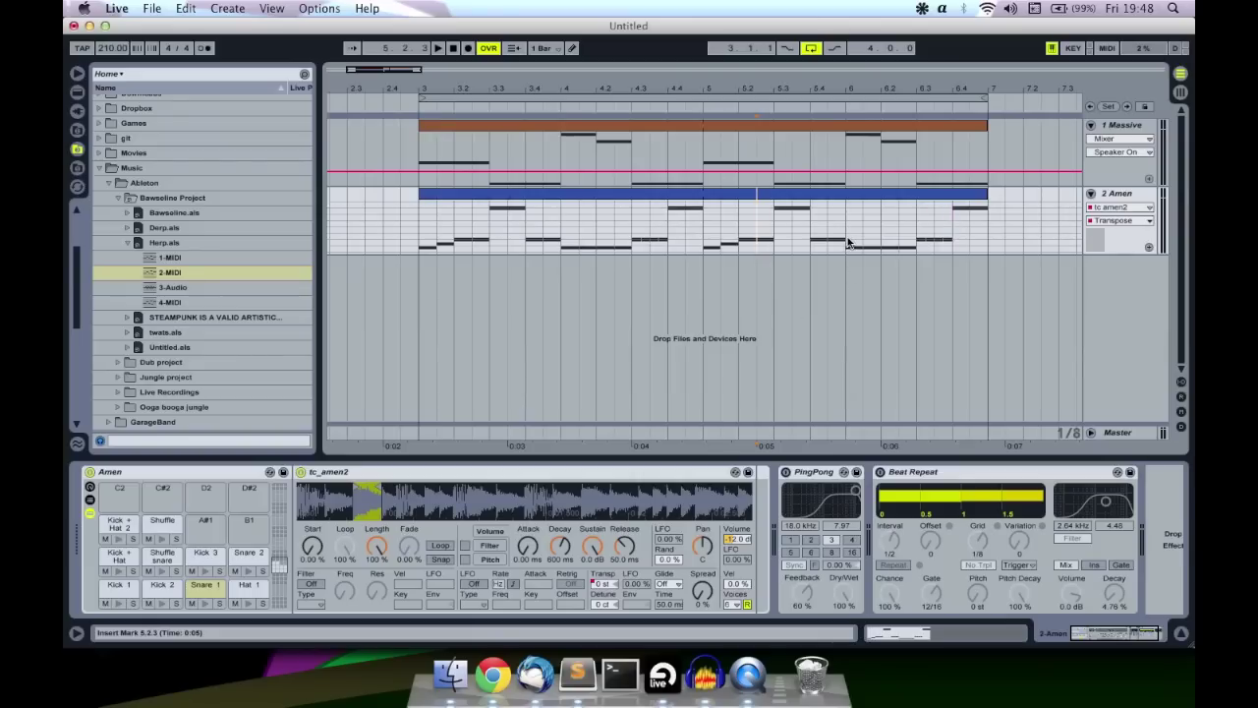
pyautogui.press('super+z')
pyautogui.press('super+z')
pyautogui.press('super+z')
pyautogui.press('super+shift+z')
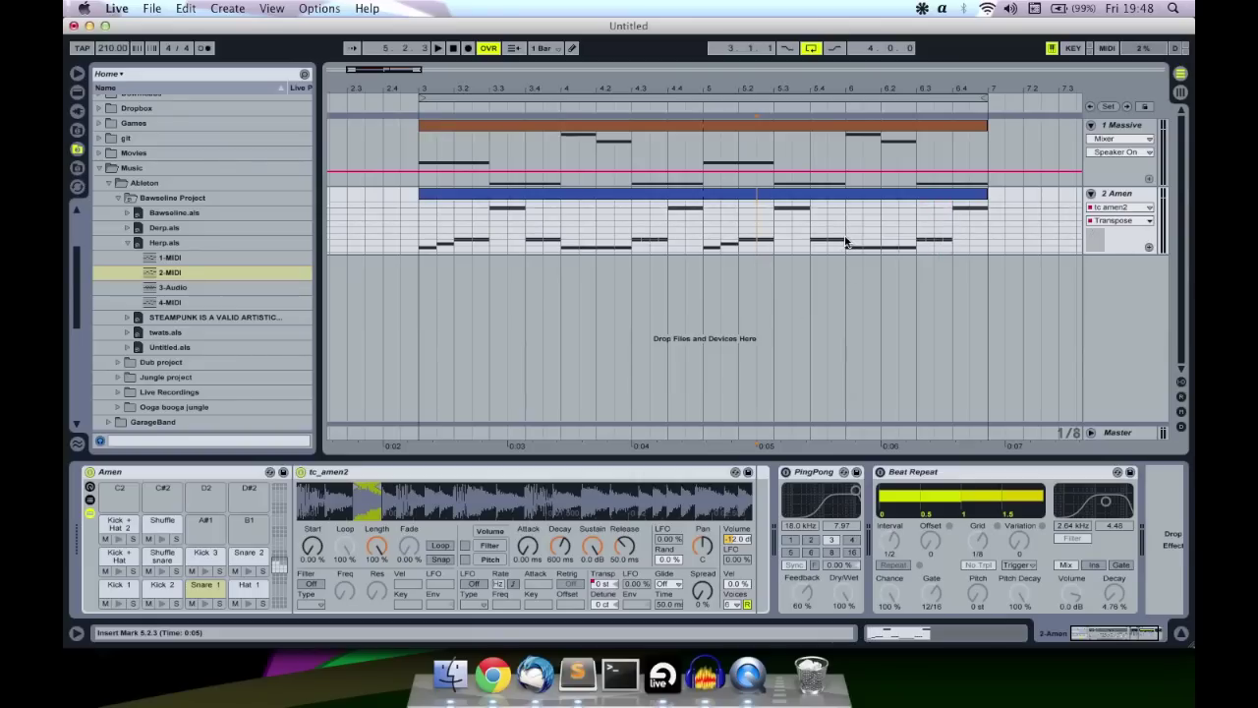
pyautogui.press('super+z')
pyautogui.press('super+shift+z')
pyautogui.press('space')
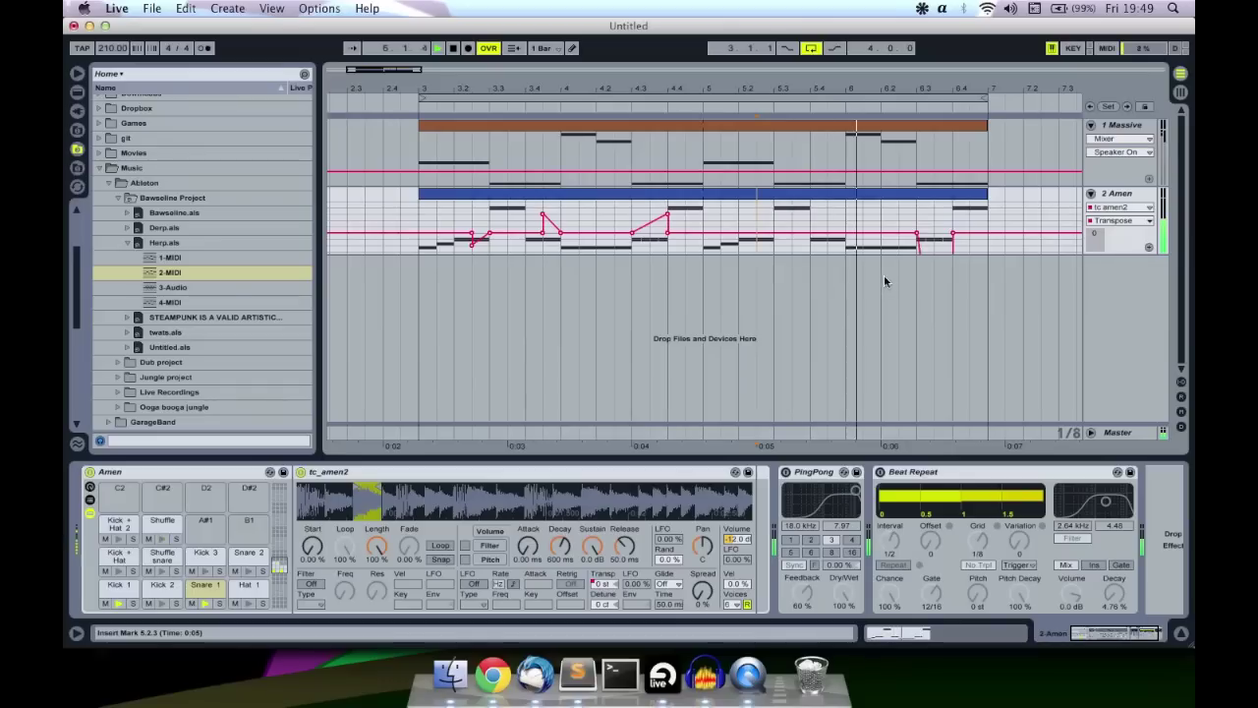
pyautogui.press('space')
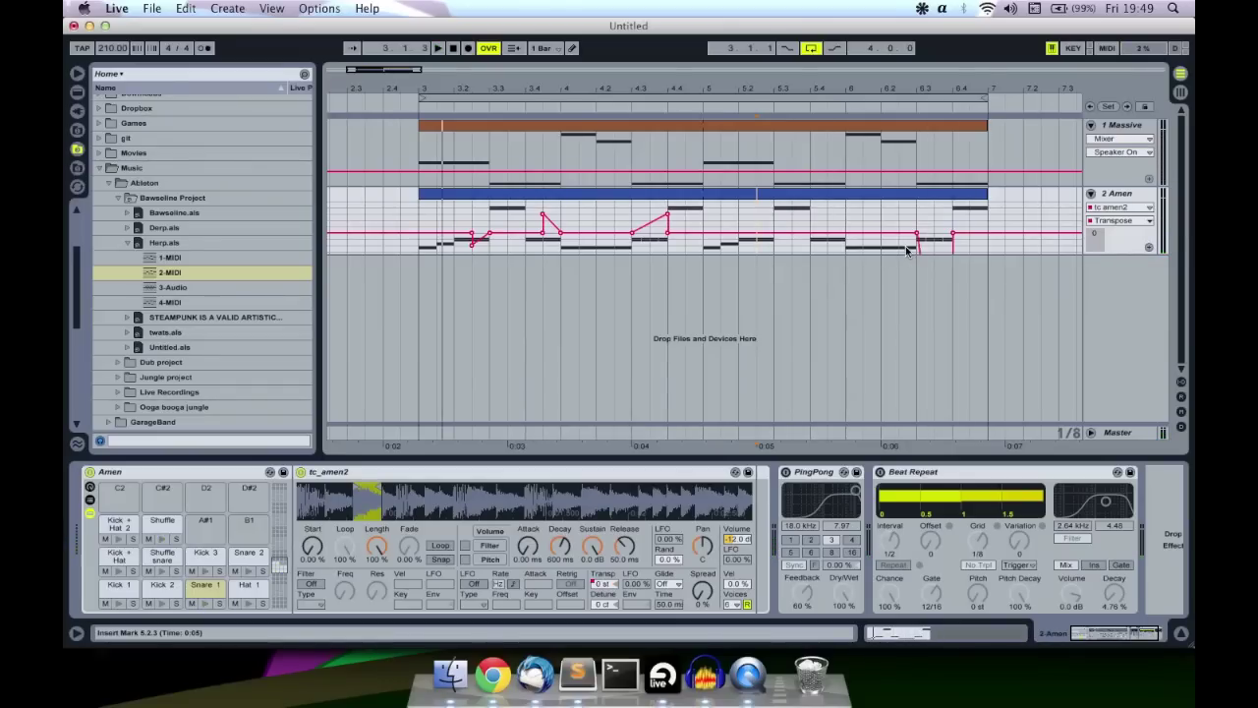
# - Raise the Amen track's Transpose breakpoint at 6.4 to about +12 st, and play the steep pitch rise from 5.2.3
pyautogui.moveTo(916, 233); pyautogui.dragTo(948, 242)
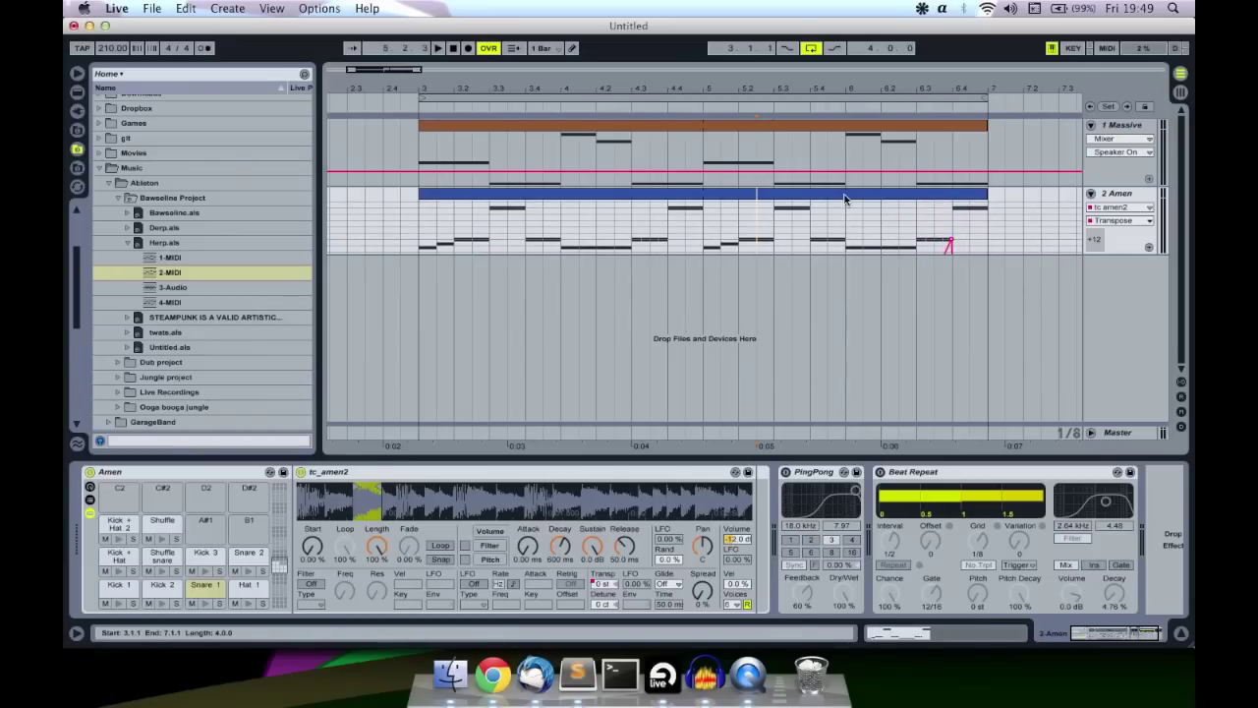
pyautogui.press('space')
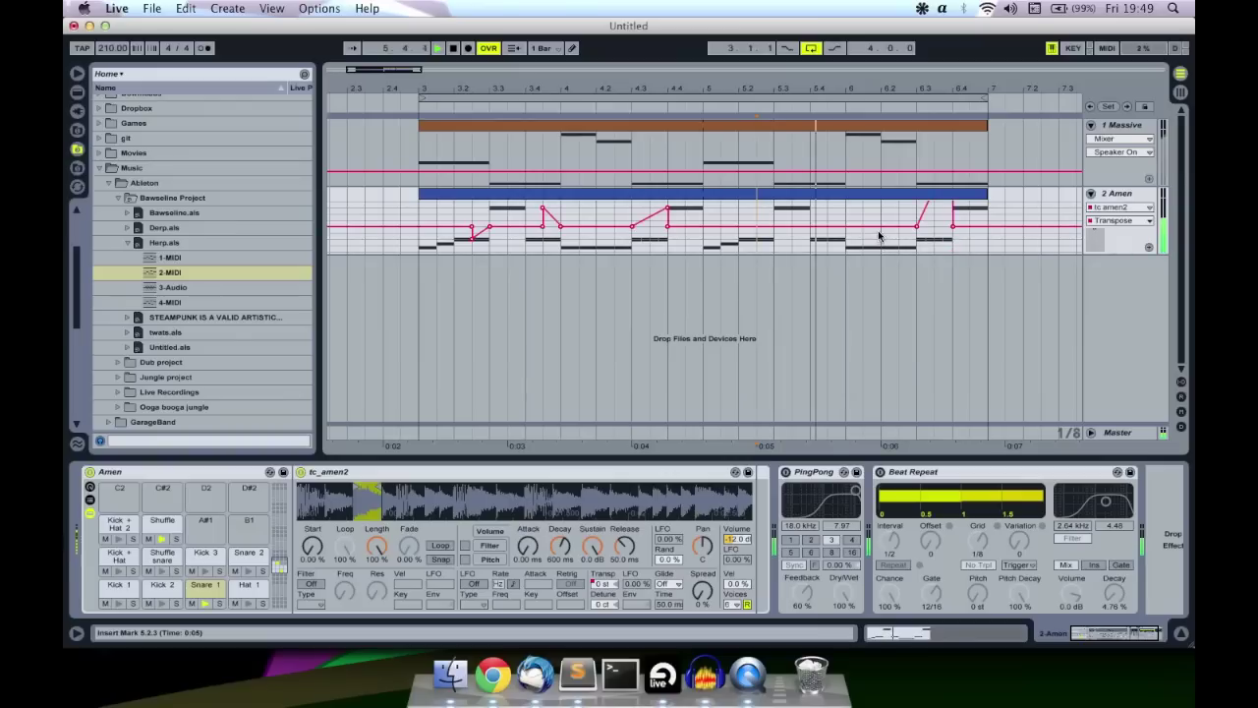
pyautogui.press('space')
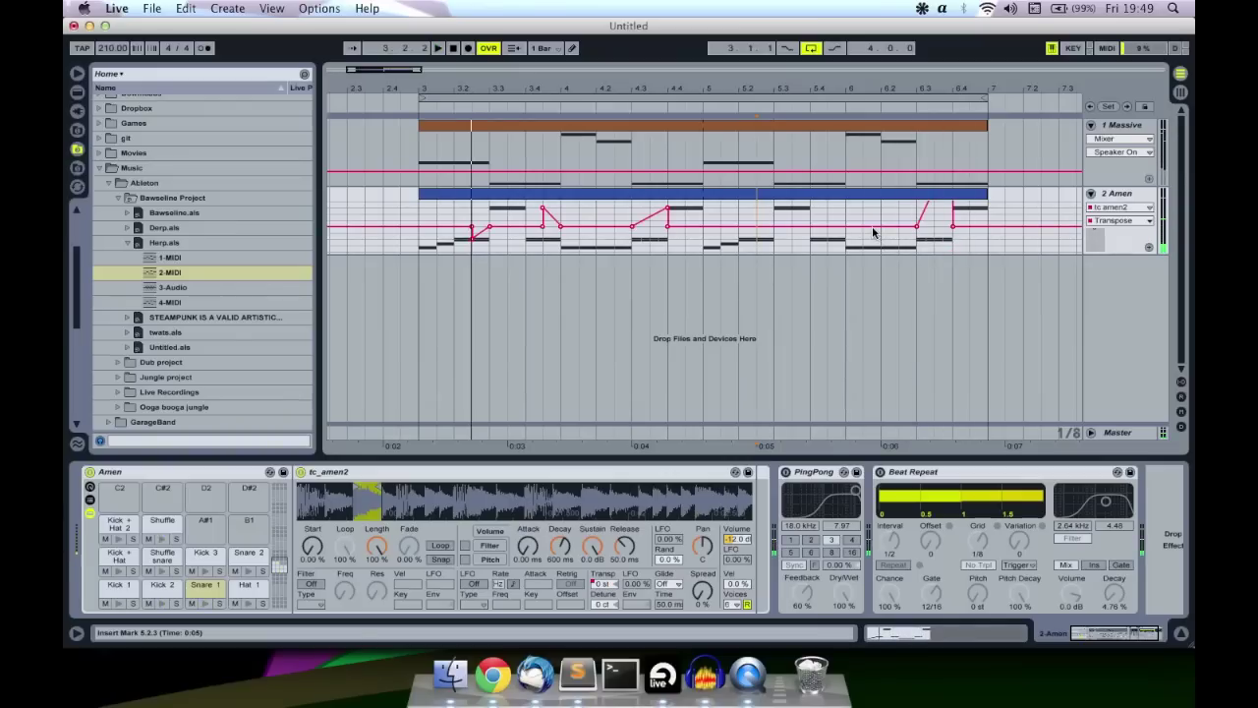
# - Switch the Massive track on through its Speaker On automation line, and play both tracks from 2.4.1
pyautogui.click(376, 168)
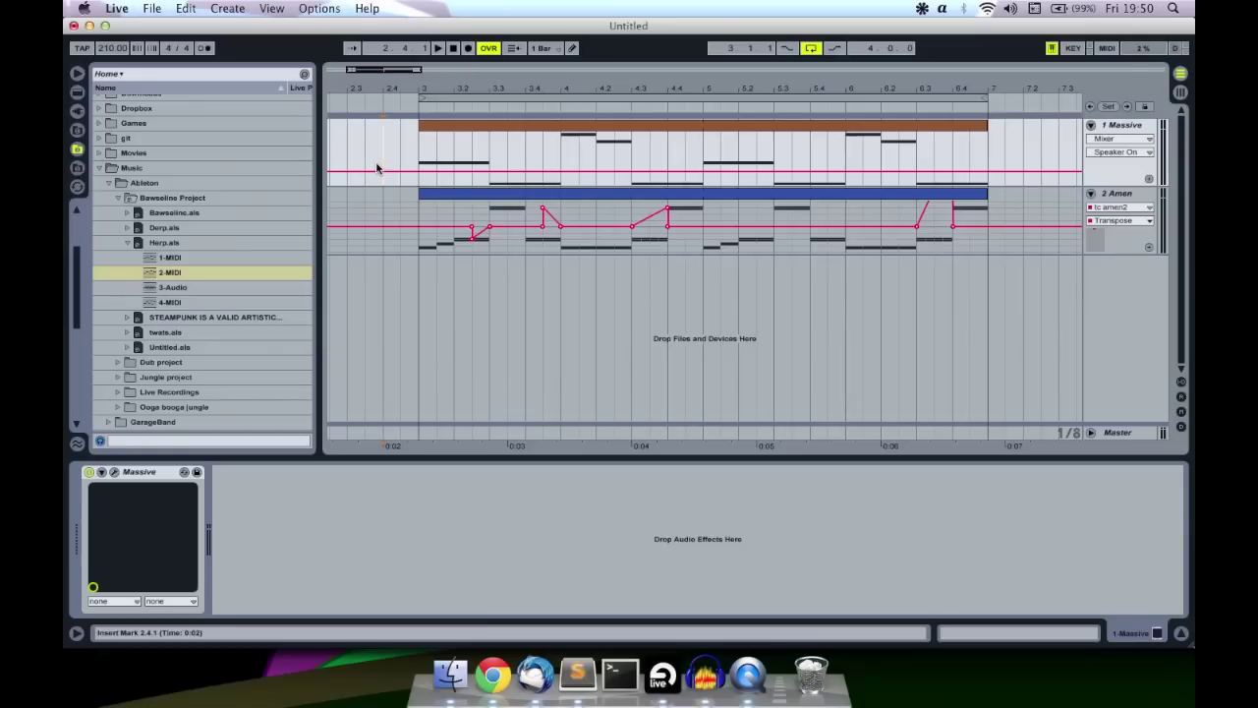
pyautogui.moveTo(376, 168); pyautogui.dragTo(377, 145)
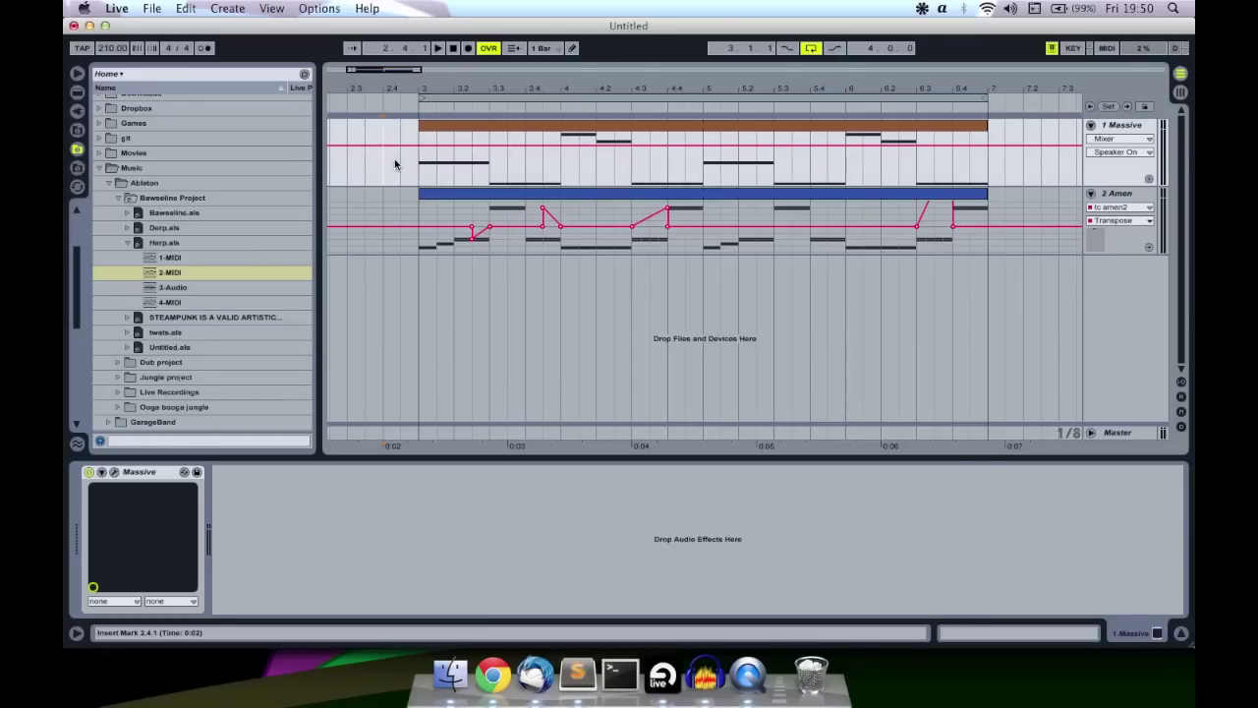
pyautogui.press('space')
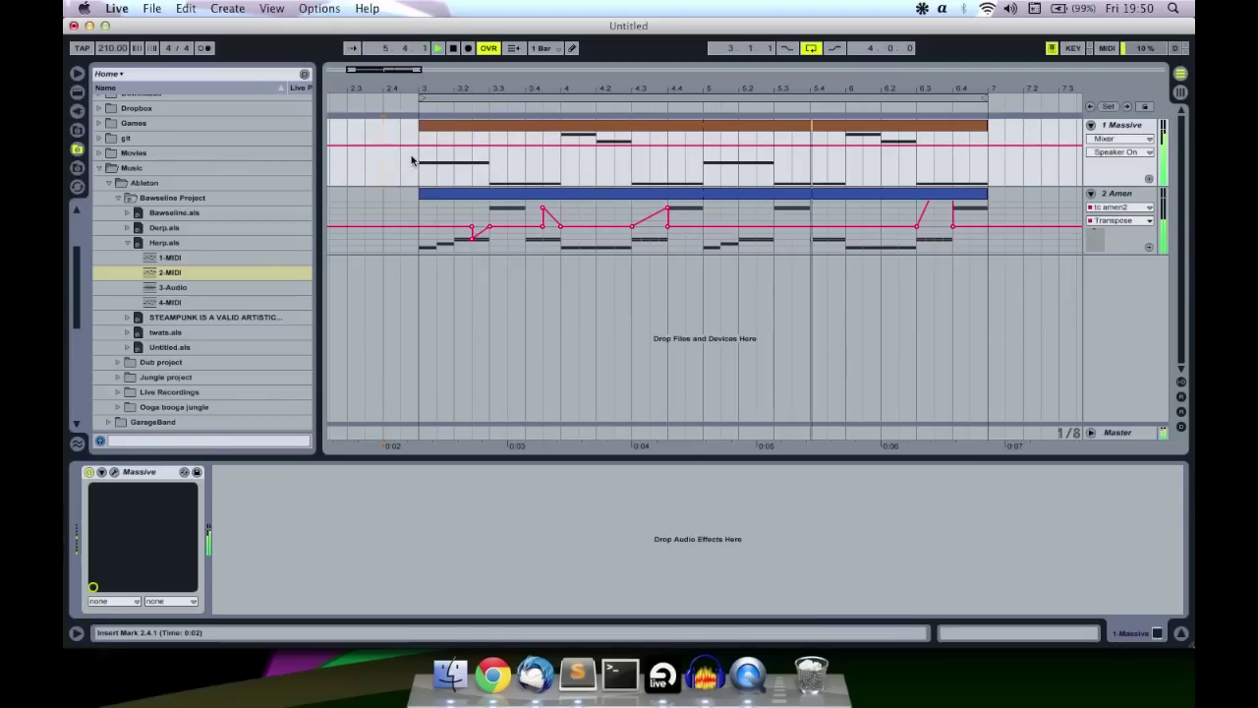
pyautogui.press('space')
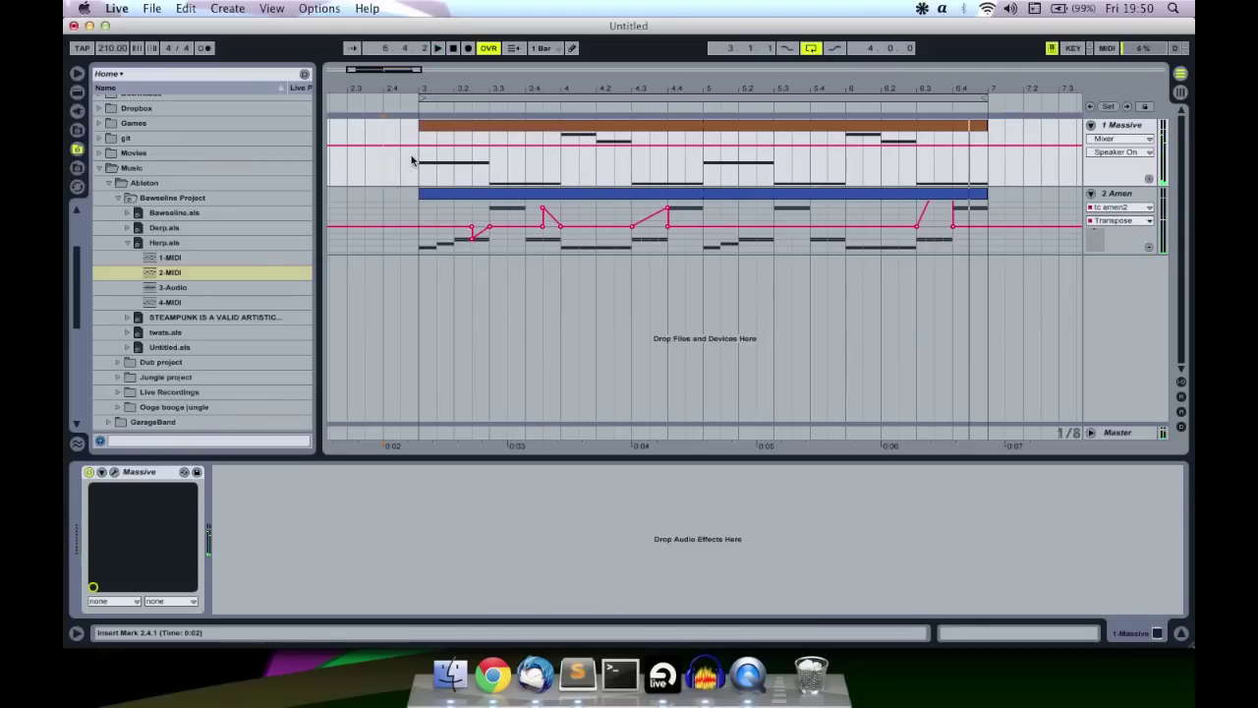